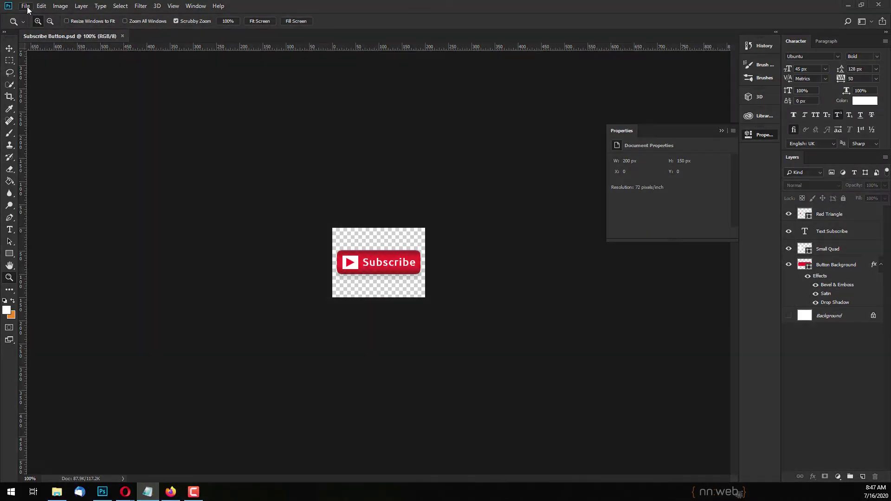
Create a 150 × 150 px RGB Color document, Untitled-1, with a white background
{"action": "left_click", "coordinate": [26, 6]}
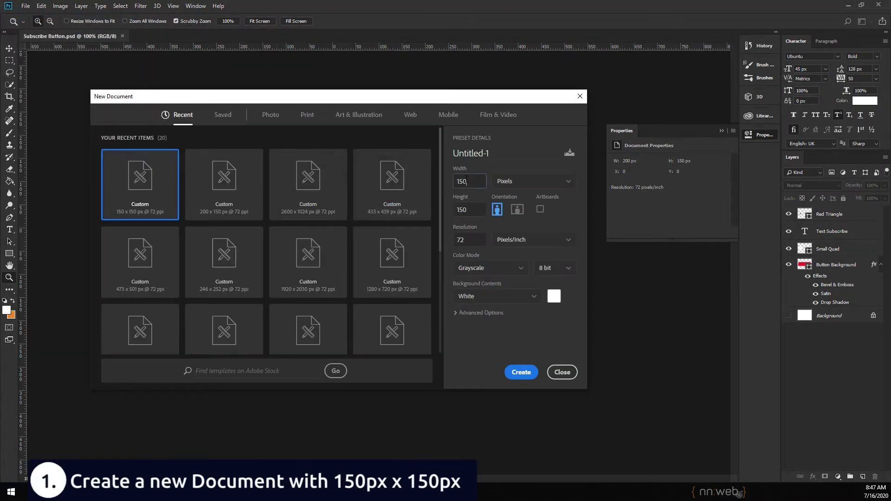
{"action": "type", "text": "150"}
{"action": "key", "text": "Tab"}
{"action": "type", "text": "150"}
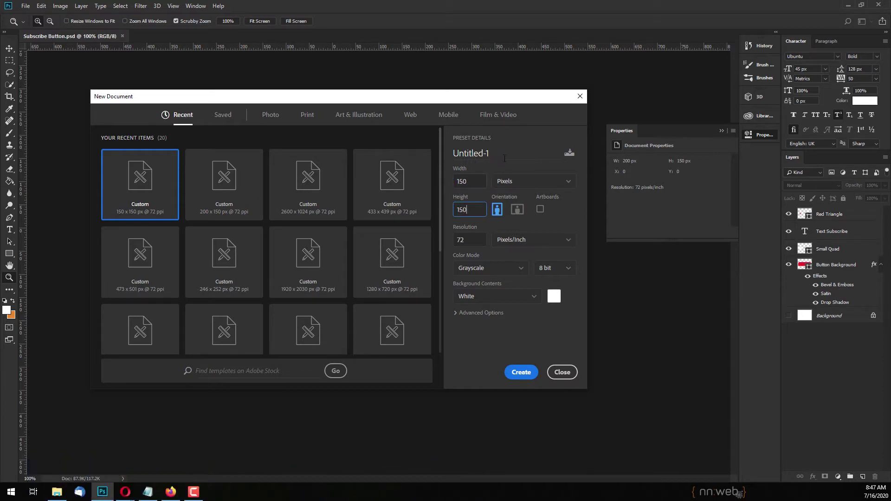
{"action": "left_click_drag", "start_coordinate": [491, 153], "coordinate": [445, 154]}
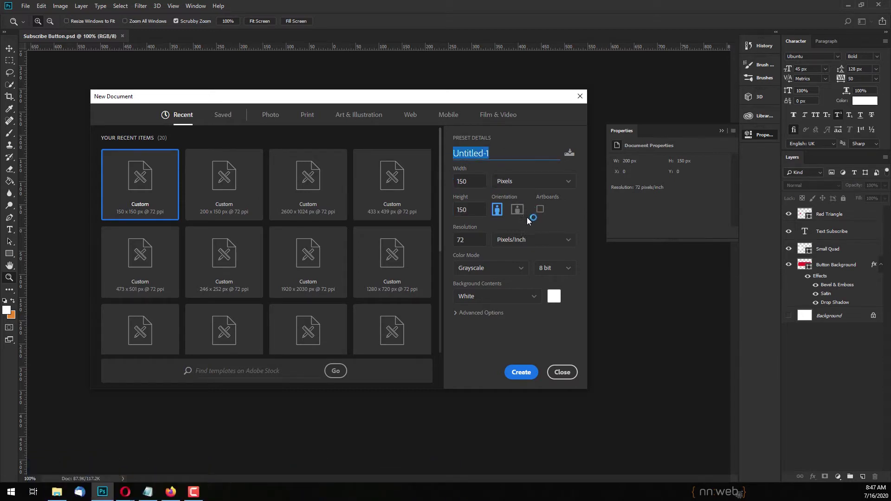
{"action": "left_click", "coordinate": [521, 265]}
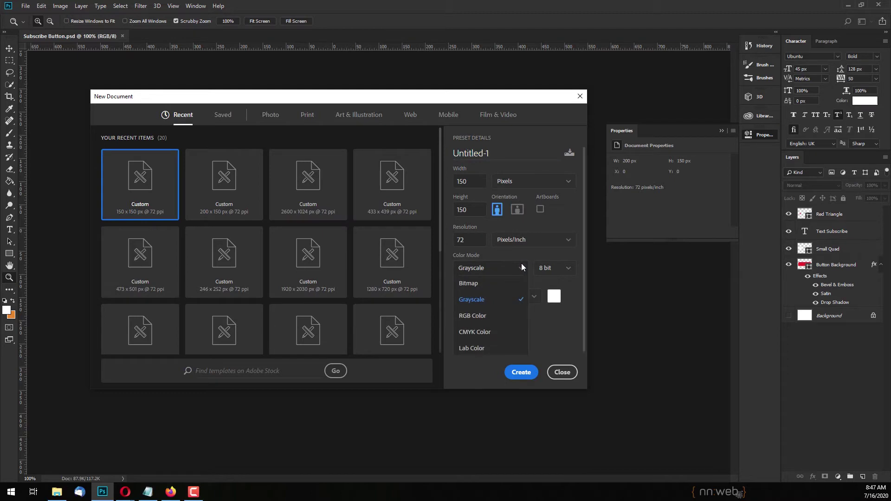
{"action": "left_click", "coordinate": [496, 316]}
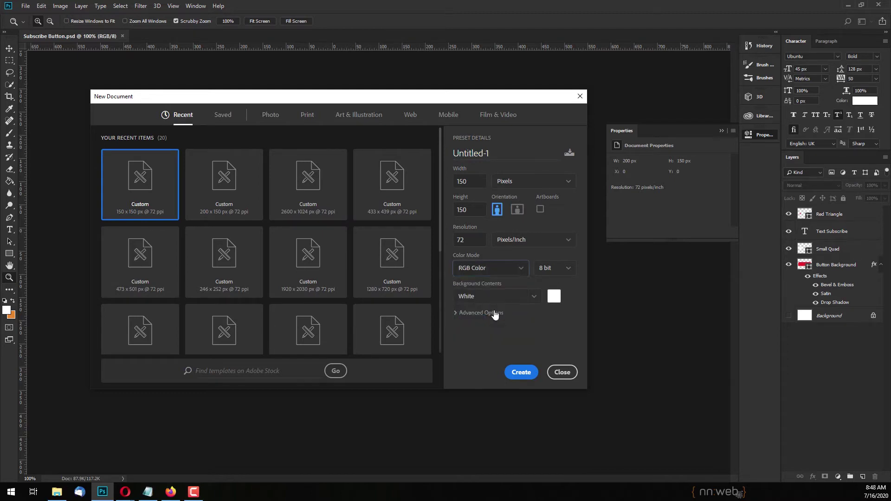
{"action": "left_click", "coordinate": [522, 377]}
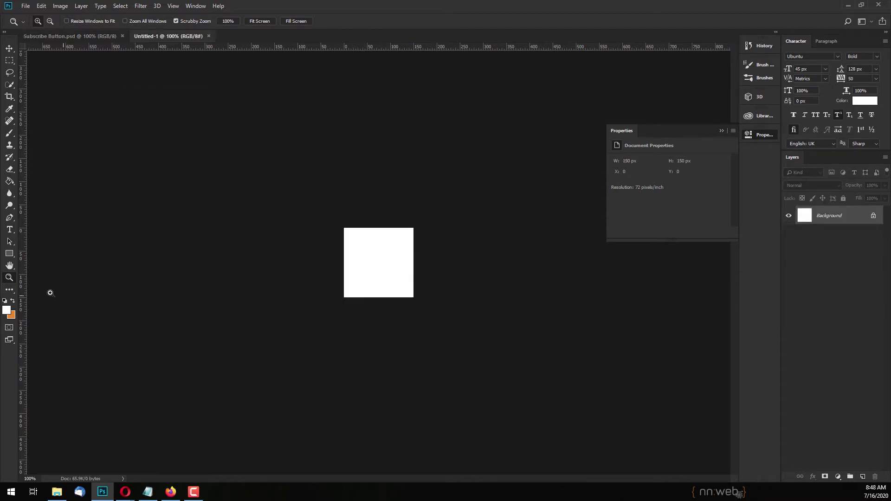
Zoom the blank canvas to 500% and add an empty new layer
{"action": "left_click", "coordinate": [372, 265]}
{"action": "left_click", "coordinate": [372, 265]}
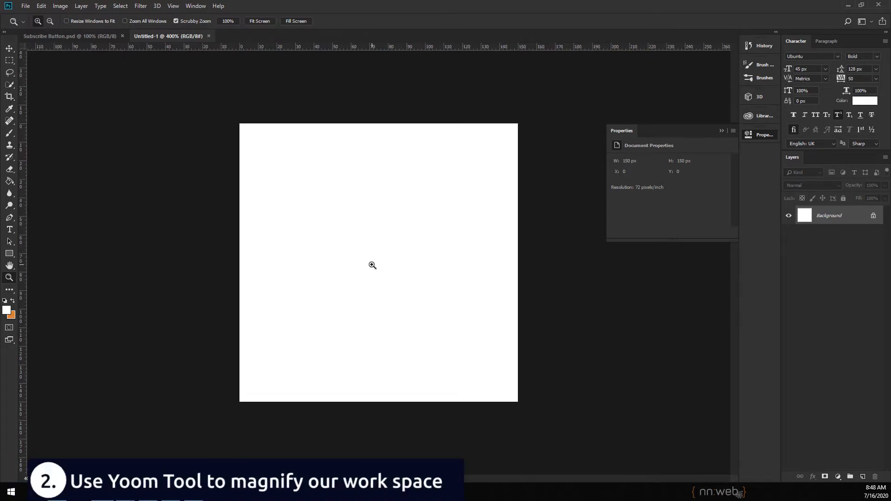
{"action": "left_click", "coordinate": [372, 266]}
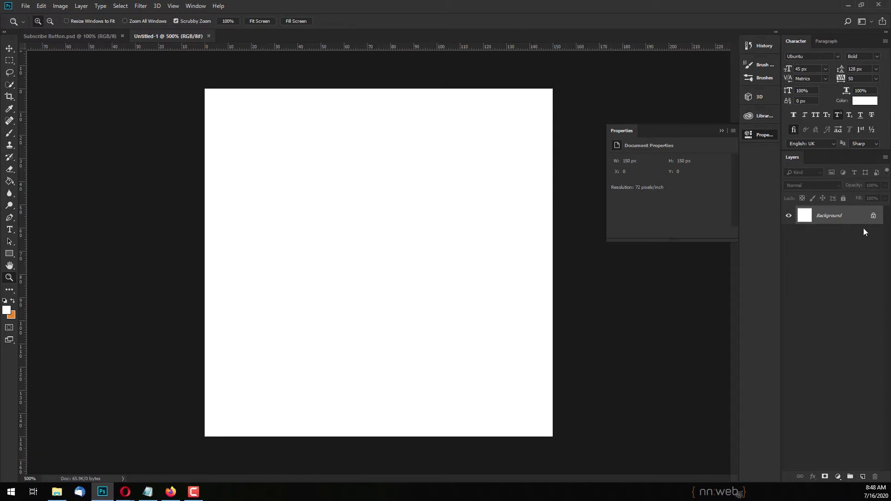
{"action": "left_click", "coordinate": [863, 477]}
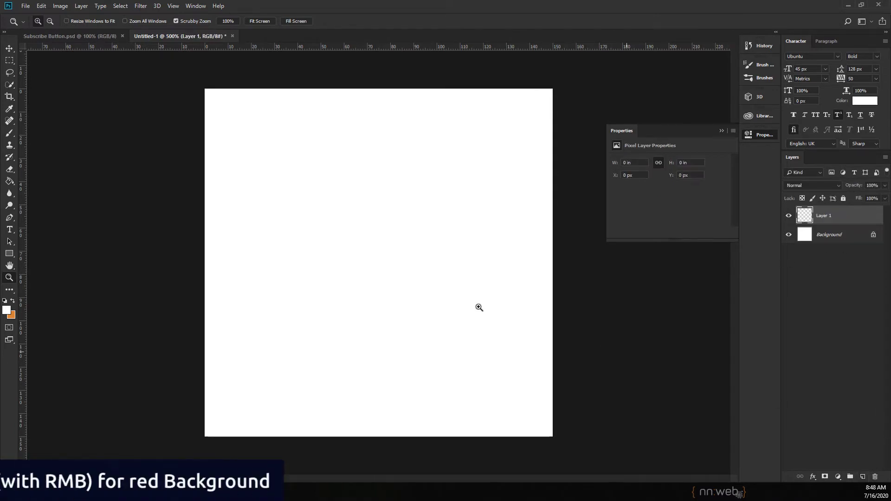
Select the Rounded Rectangle Tool and set the foreground colour to red cc0000
{"action": "left_click", "coordinate": [10, 254]}
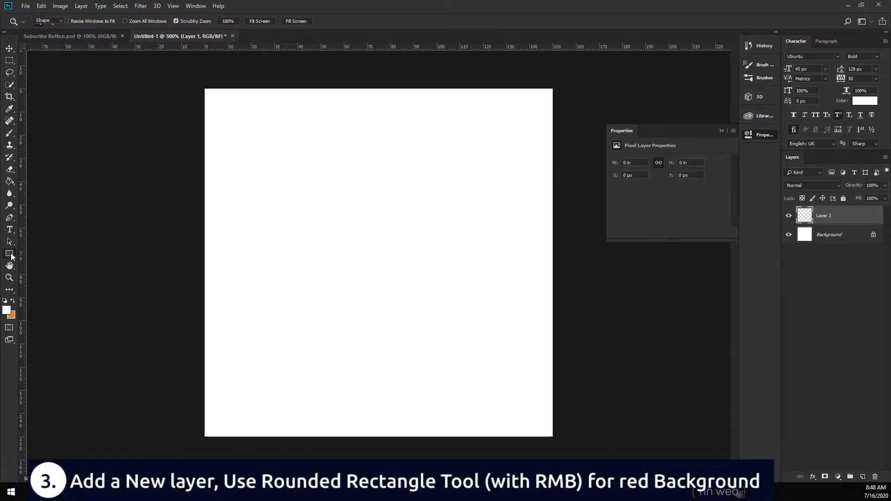
{"action": "right_click", "coordinate": [10, 254]}
{"action": "left_click", "coordinate": [46, 263]}
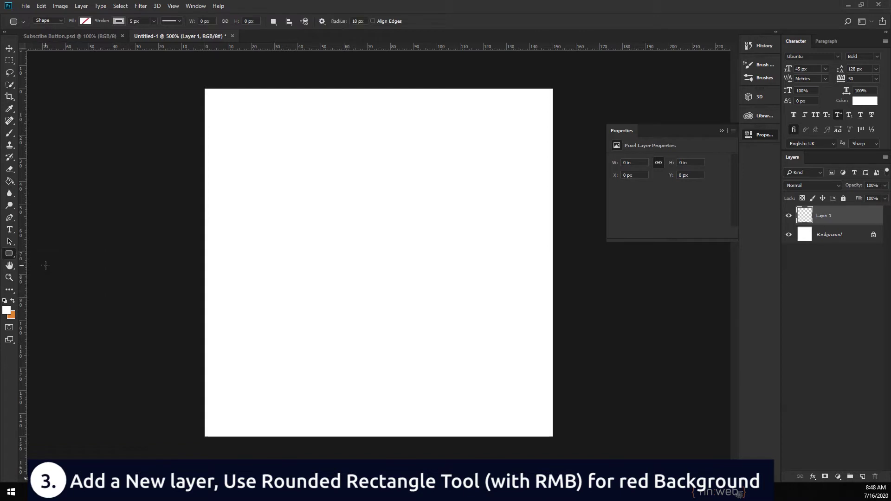
{"action": "key", "text": "x"}
{"action": "left_click", "coordinate": [7, 311]}
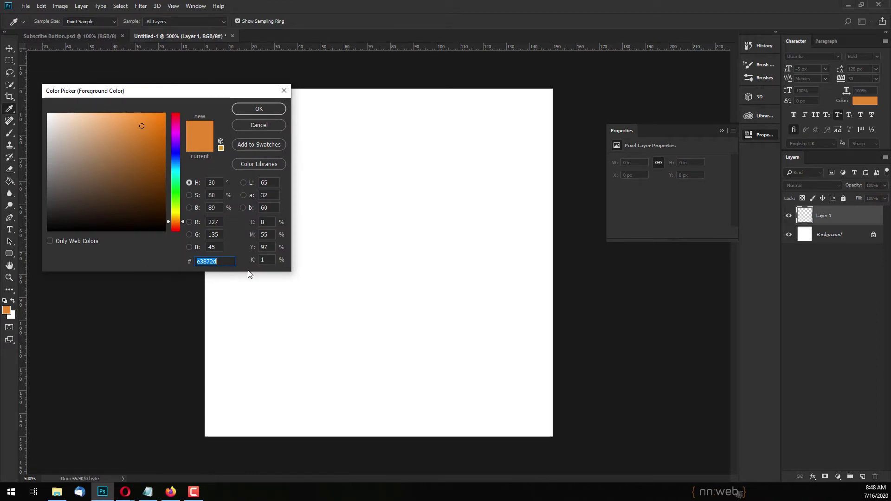
{"action": "type", "text": "cc000"}
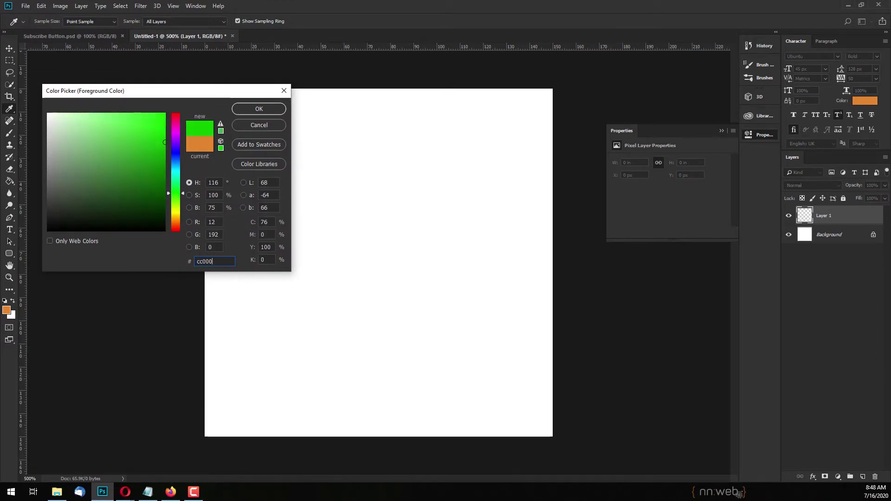
{"action": "type", "text": "0"}
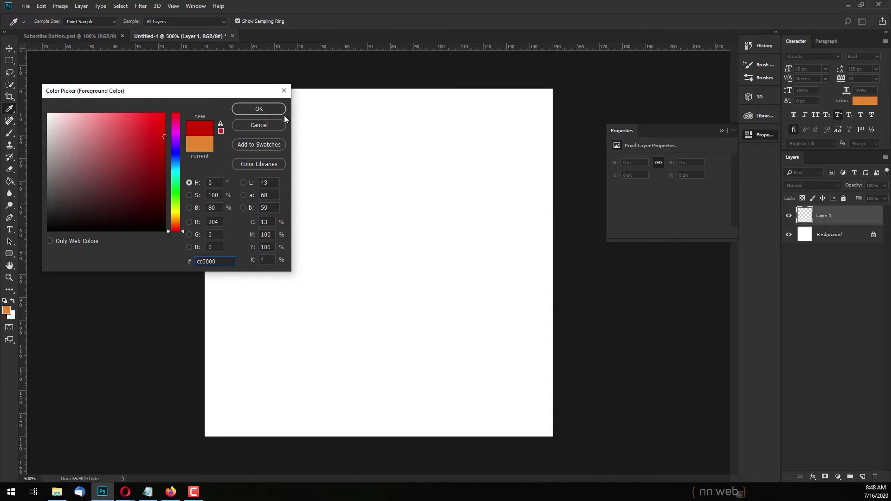
{"action": "left_click", "coordinate": [277, 111]}
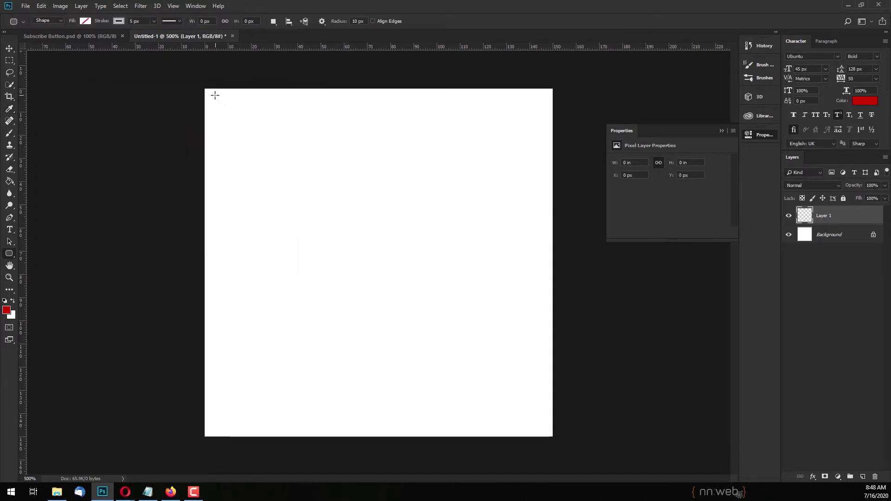
Draw a rounded rectangle covering almost the whole canvas, filled red with no stroke
{"action": "left_click_drag", "start_coordinate": [211, 96], "coordinate": [548, 431]}
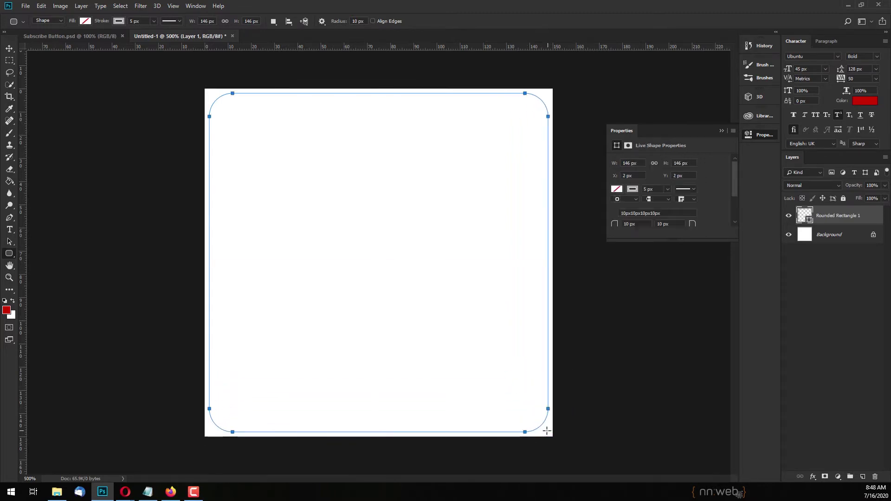
{"action": "left_click", "coordinate": [121, 21]}
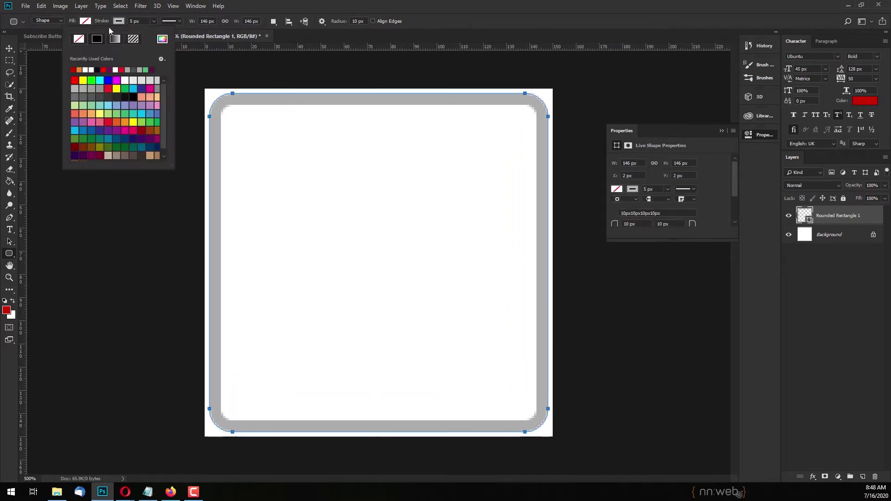
{"action": "left_click", "coordinate": [79, 40]}
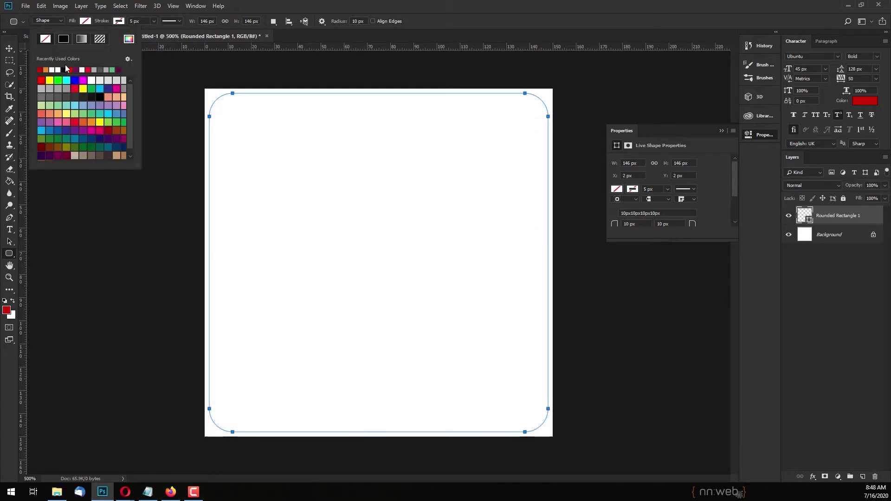
{"action": "left_click", "coordinate": [44, 70]}
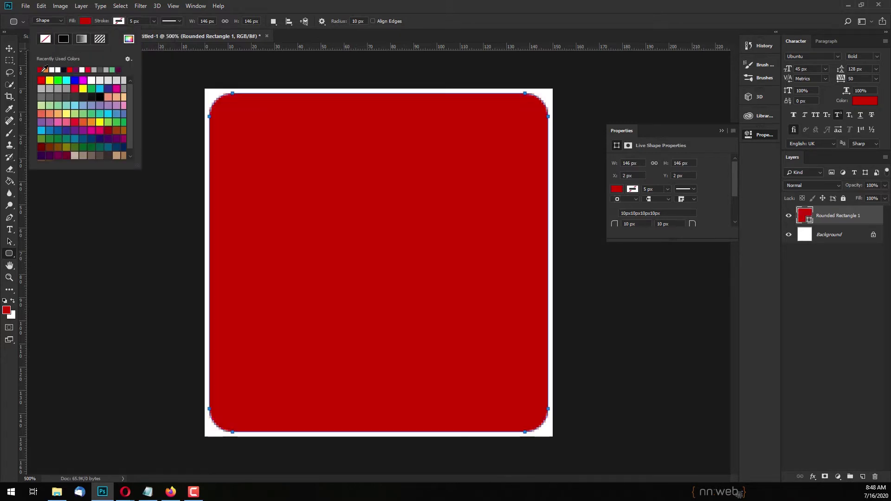
{"action": "left_click", "coordinate": [326, 6]}
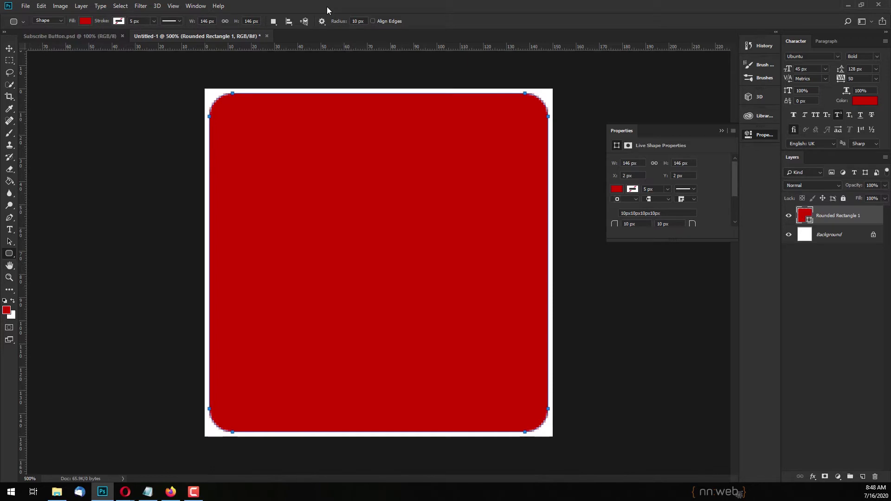
Rename the shape layer 'Red Background' and add a new empty layer above it
{"action": "double_click", "coordinate": [844, 217]}
{"action": "type", "text": "Red Background"}
{"action": "key", "text": "Return"}
{"action": "left_click", "coordinate": [863, 477]}
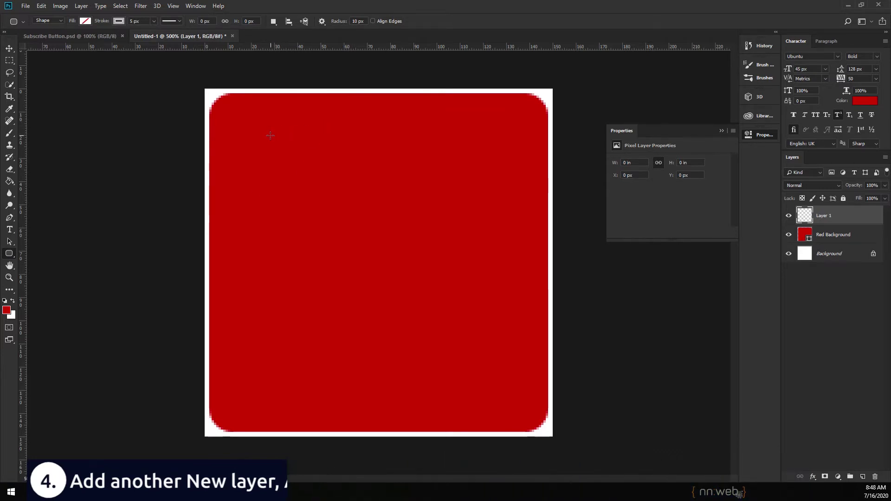
Draw a 94 × 50 px rounded rectangle in the upper middle, filled white with no stroke
{"action": "left_click_drag", "start_coordinate": [270, 136], "coordinate": [486, 251]}
{"action": "left_click", "coordinate": [119, 22]}
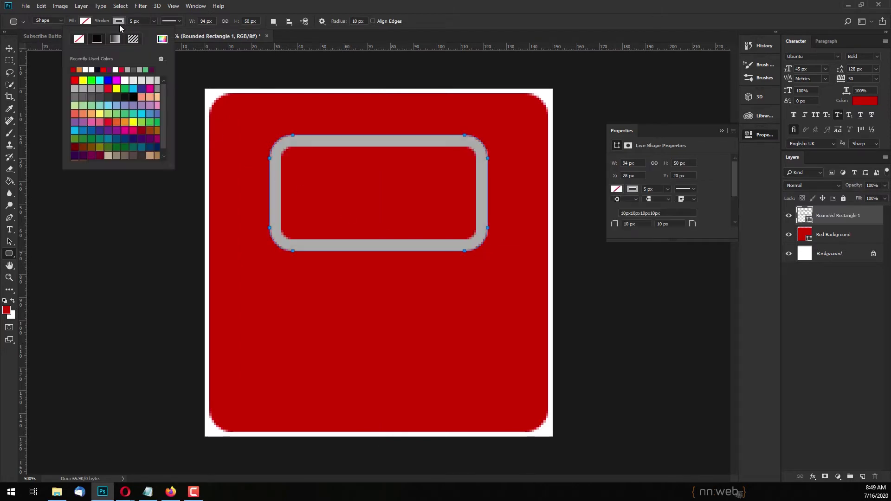
{"action": "left_click", "coordinate": [79, 39]}
{"action": "left_click", "coordinate": [85, 21]}
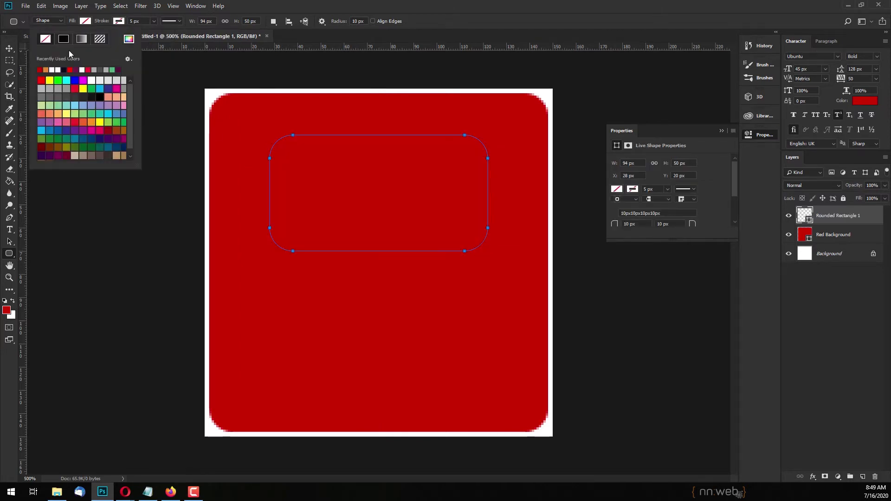
{"action": "left_click", "coordinate": [57, 69]}
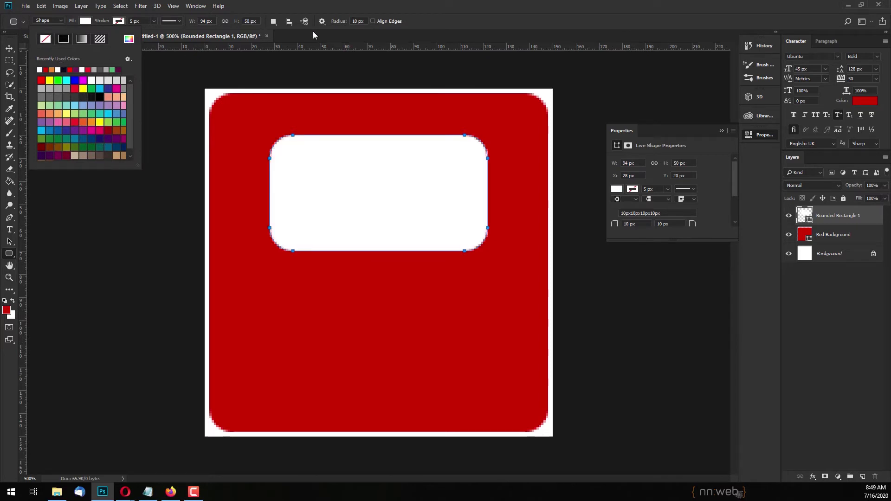
{"action": "left_click", "coordinate": [414, 5]}
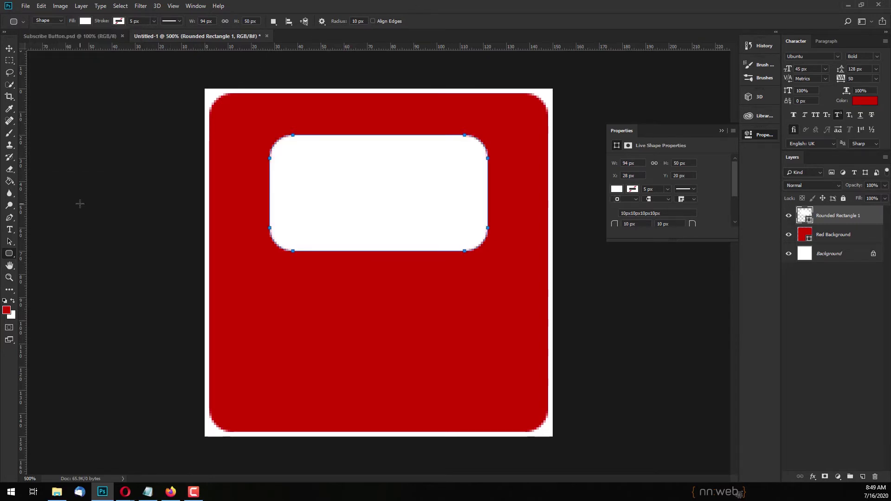
Using a 75 px vertical guide, add anchors at the white shape's top and bottom centres, then remove the guide
{"action": "right_click", "coordinate": [12, 219]}
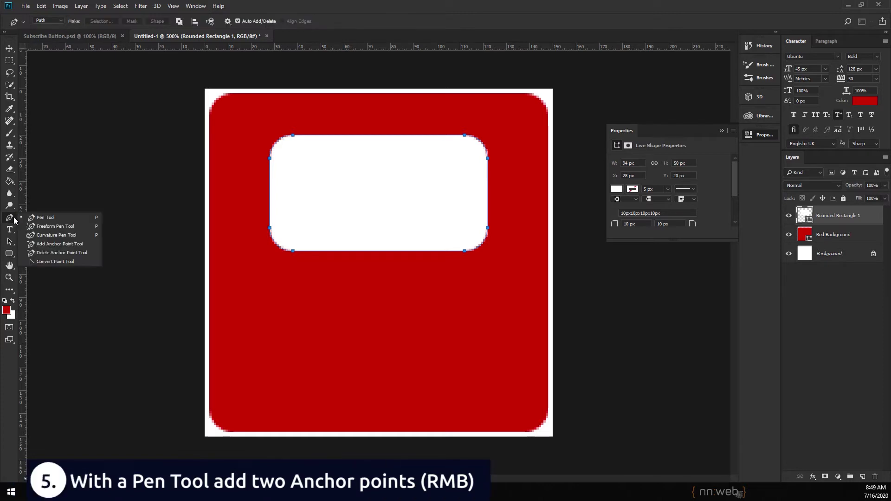
{"action": "left_click", "coordinate": [48, 243]}
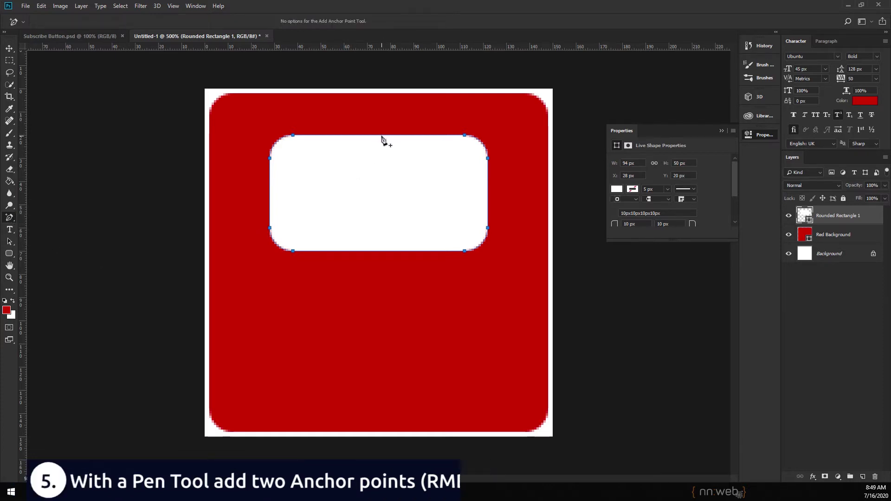
{"action": "left_click_drag", "start_coordinate": [27, 231], "coordinate": [378, 240]}
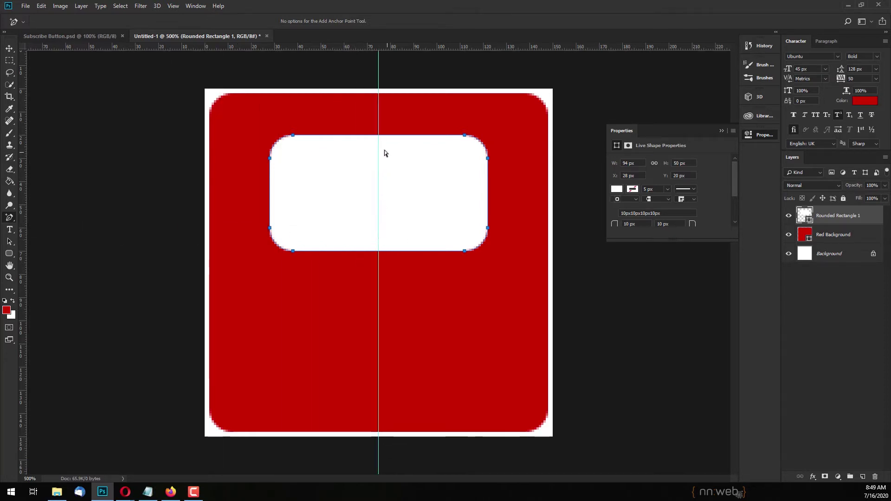
{"action": "left_click", "coordinate": [378, 136]}
{"action": "left_click", "coordinate": [378, 251]}
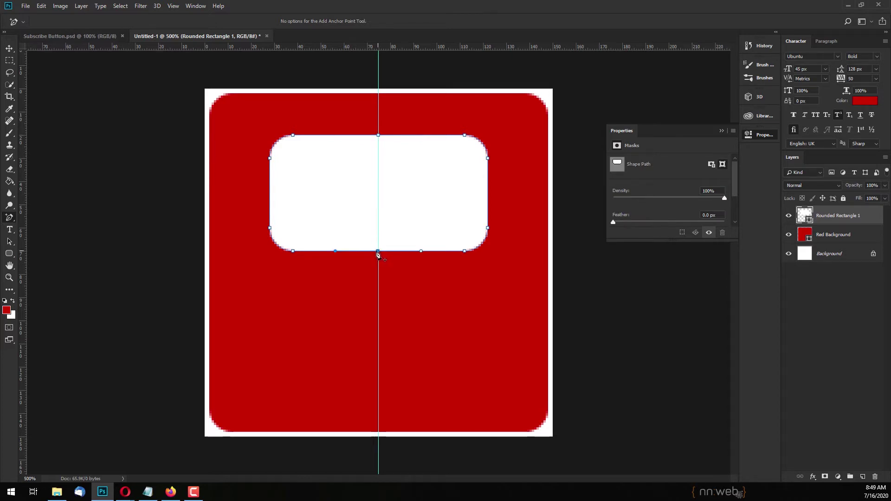
{"action": "left_click", "coordinate": [9, 48]}
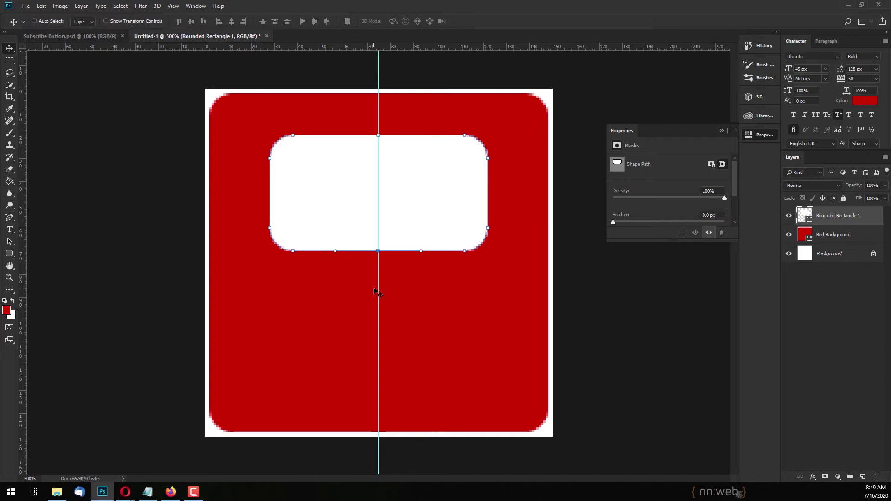
{"action": "left_click_drag", "start_coordinate": [378, 293], "coordinate": [21, 268]}
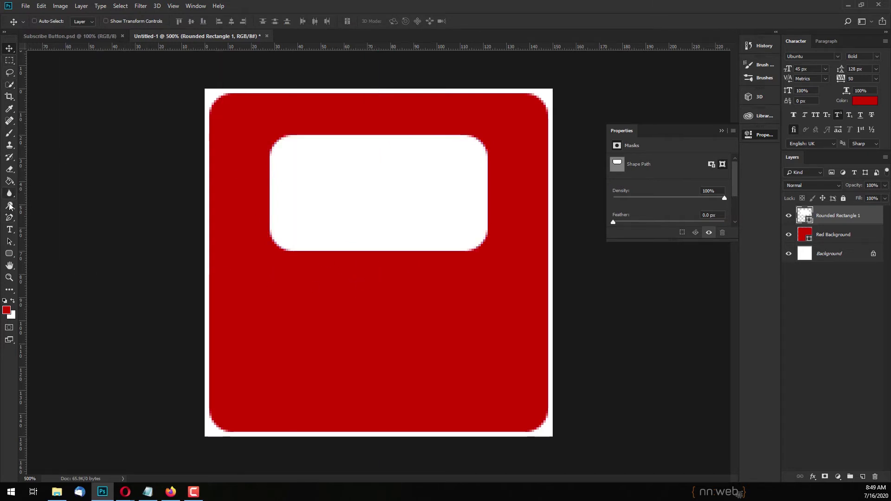
{"action": "left_click", "coordinate": [9, 217]}
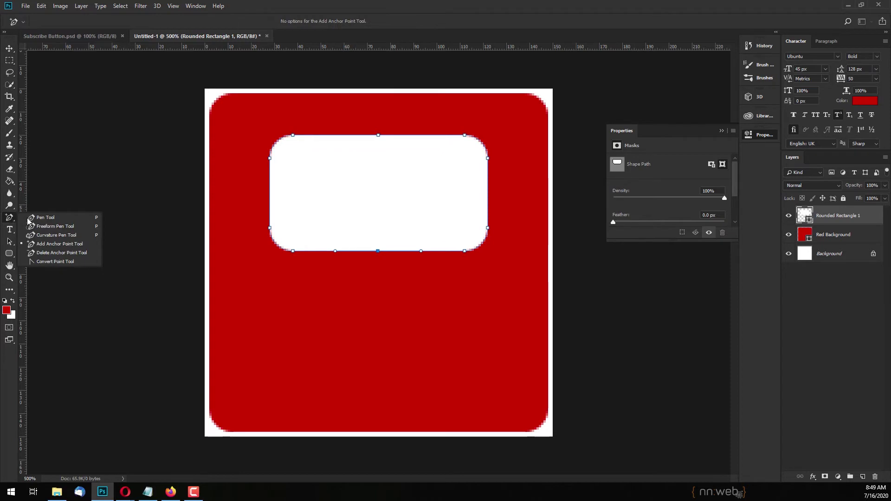
Bow the white shape's top and bottom edges outward by pulling their middle anchors
{"action": "left_click", "coordinate": [51, 261]}
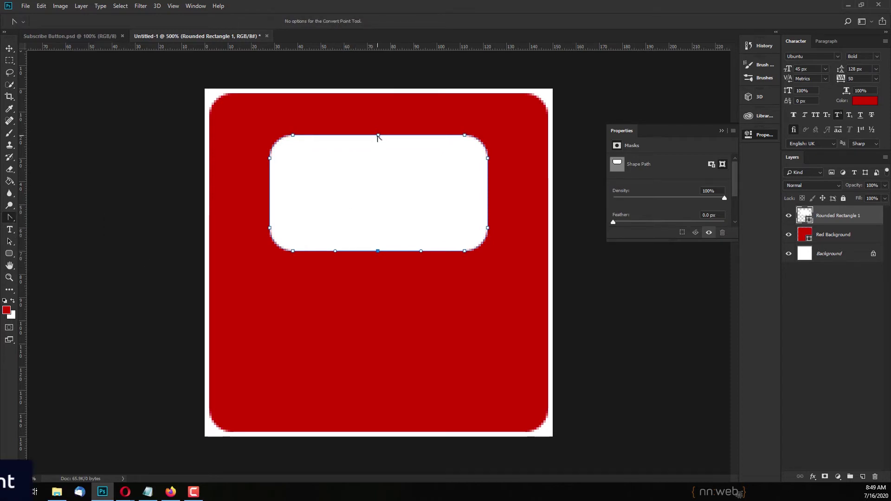
{"action": "left_click_drag", "start_coordinate": [378, 136], "coordinate": [378, 132]}
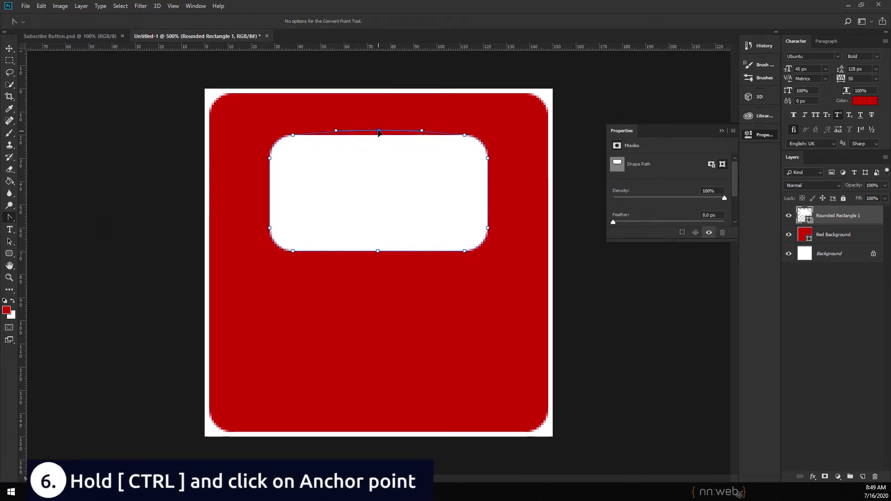
{"action": "left_click", "coordinate": [379, 131], "text": "ctrl"}
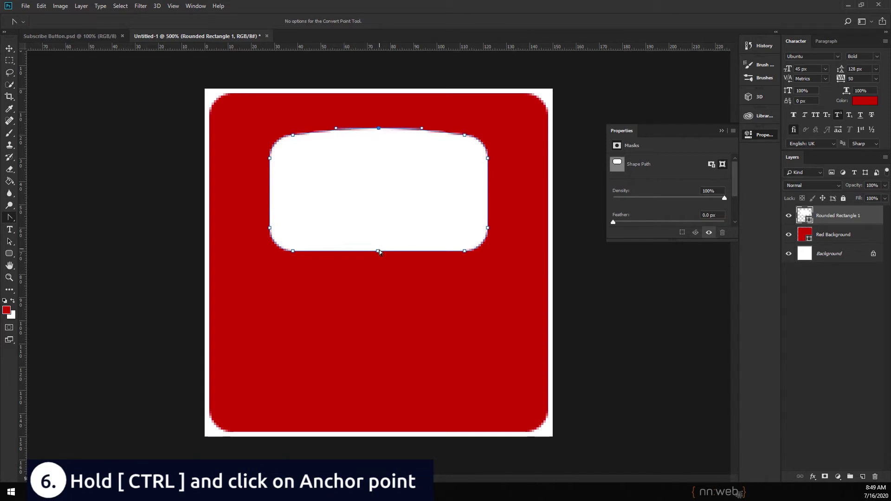
{"action": "left_click_drag", "start_coordinate": [379, 253], "coordinate": [378, 260]}
{"action": "left_click", "coordinate": [9, 48]}
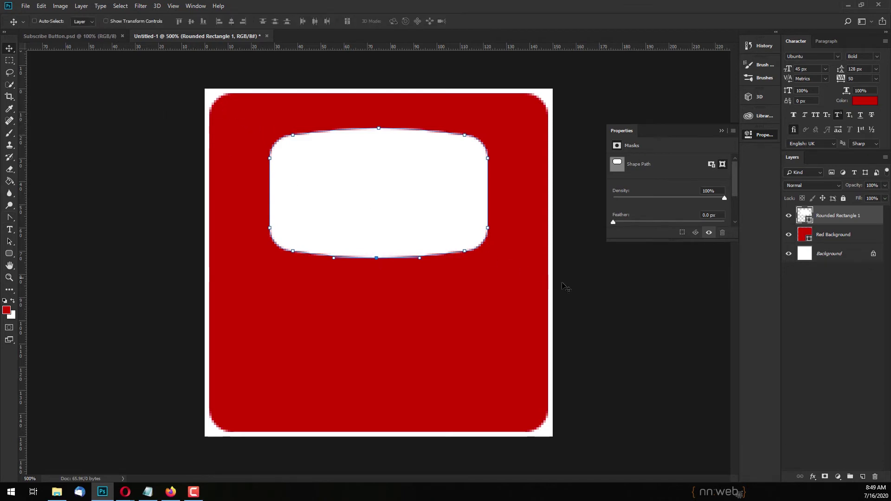
Rename the white shape's layer 'White Background'
{"action": "double_click", "coordinate": [840, 216]}
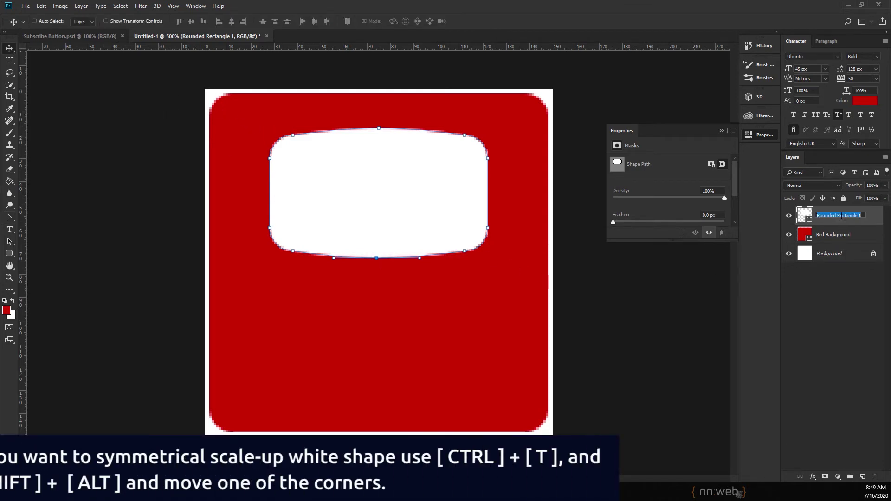
{"action": "type", "text": "White Ba"}
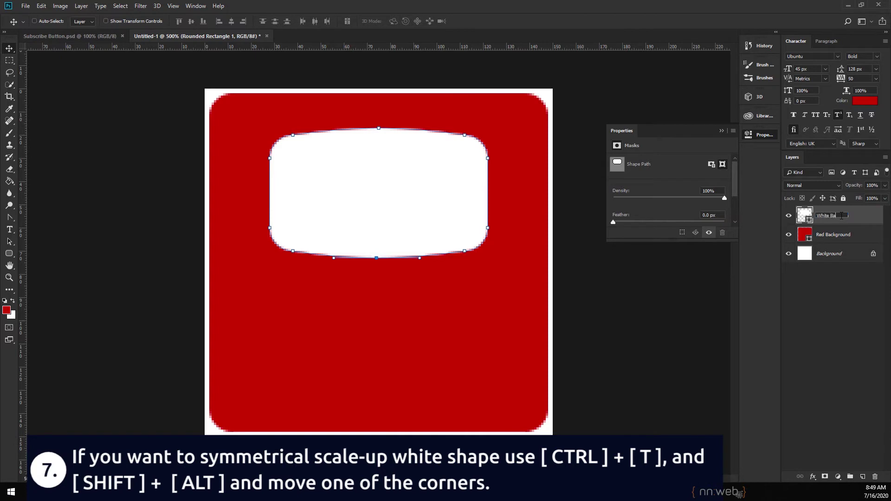
{"action": "type", "text": "ckground"}
{"action": "key", "text": "Return"}
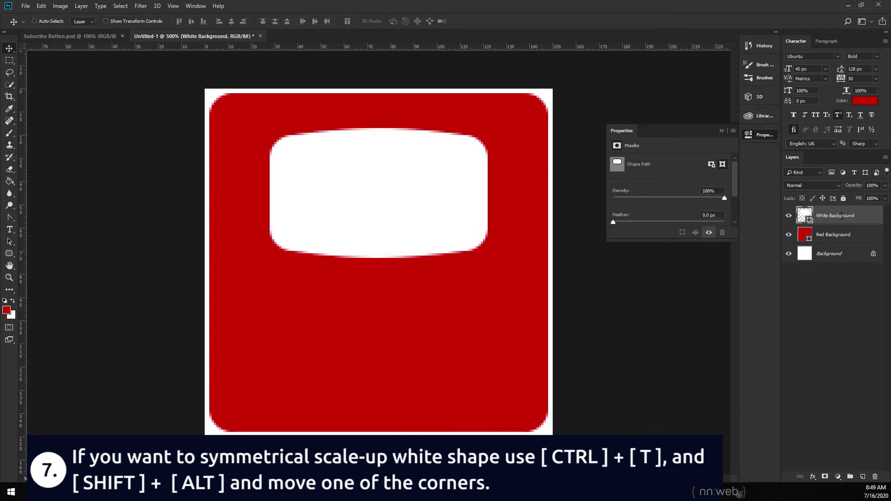
On a new layer, draw a 33 × 25 px rectangle on the white shape with no stroke
{"action": "left_click", "coordinate": [863, 477]}
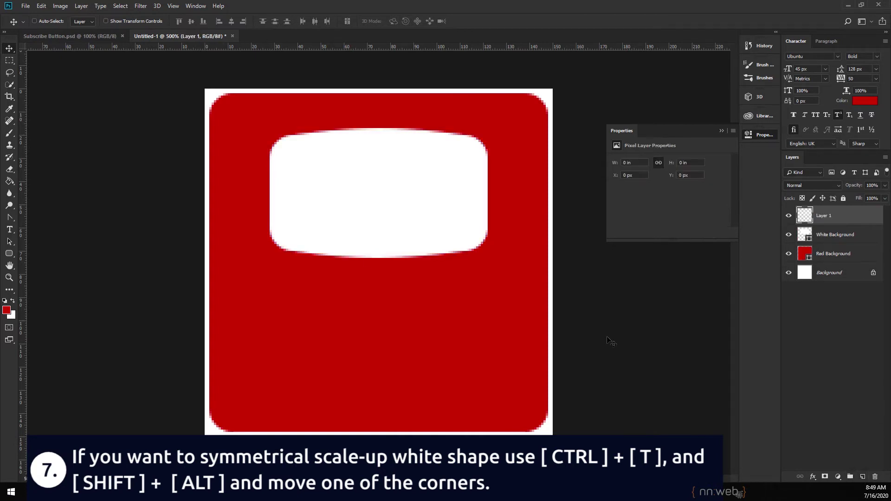
{"action": "left_click", "coordinate": [8, 256]}
{"action": "left_click", "coordinate": [44, 254]}
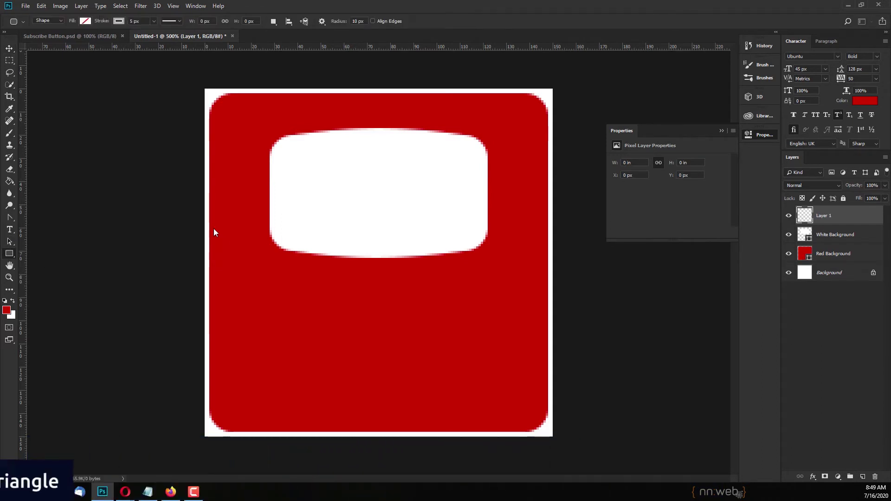
{"action": "left_click_drag", "start_coordinate": [342, 161], "coordinate": [415, 218]}
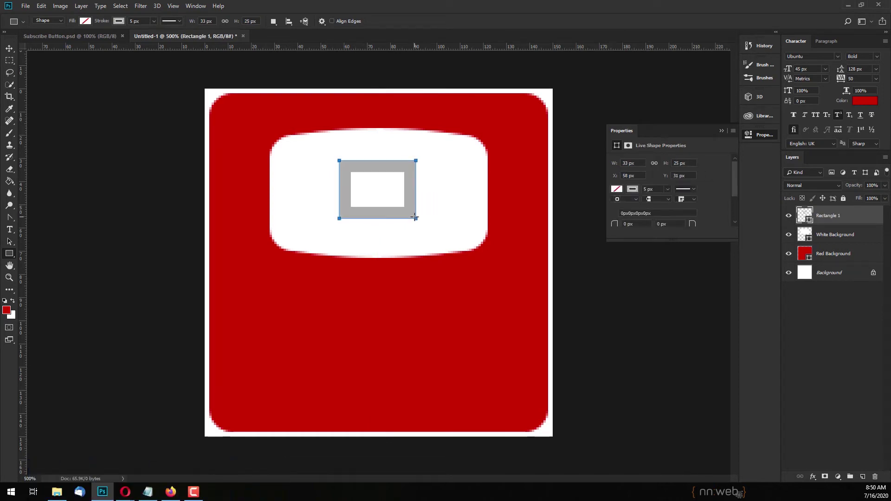
{"action": "left_click", "coordinate": [85, 21]}
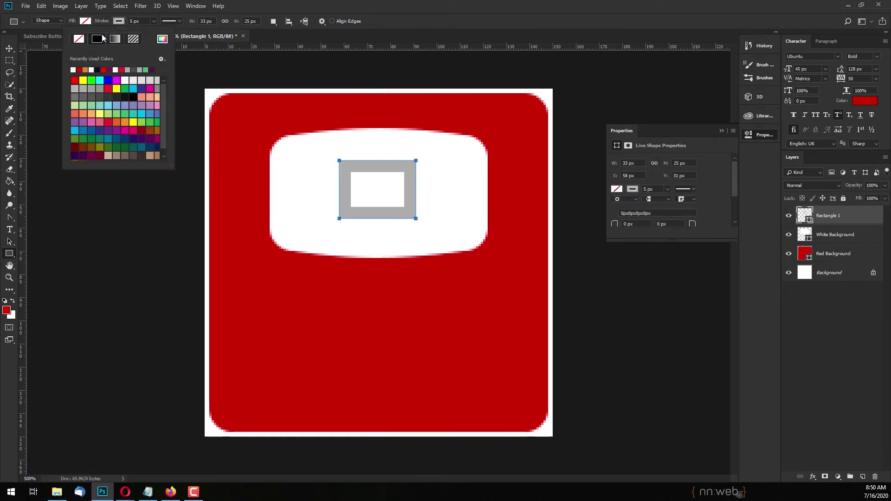
{"action": "left_click", "coordinate": [80, 41]}
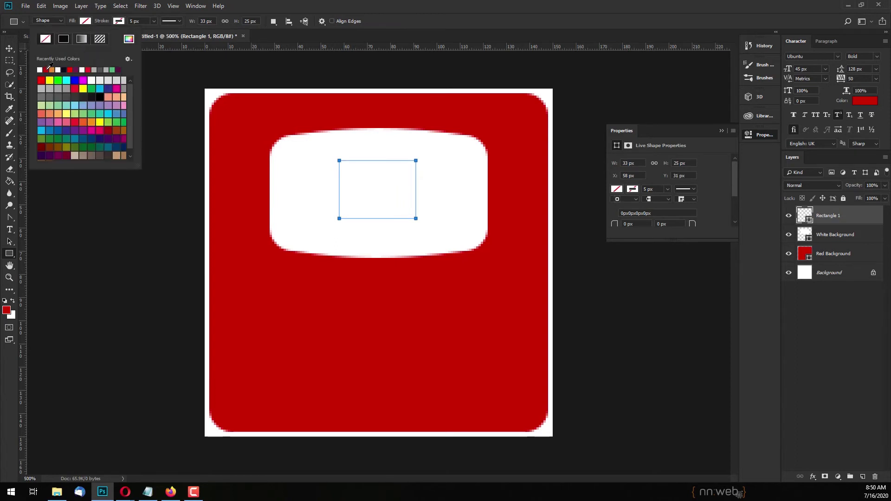
Fill the rectangle red and delete its top-left anchor, converting it into a red triangle path
{"action": "left_click", "coordinate": [46, 69]}
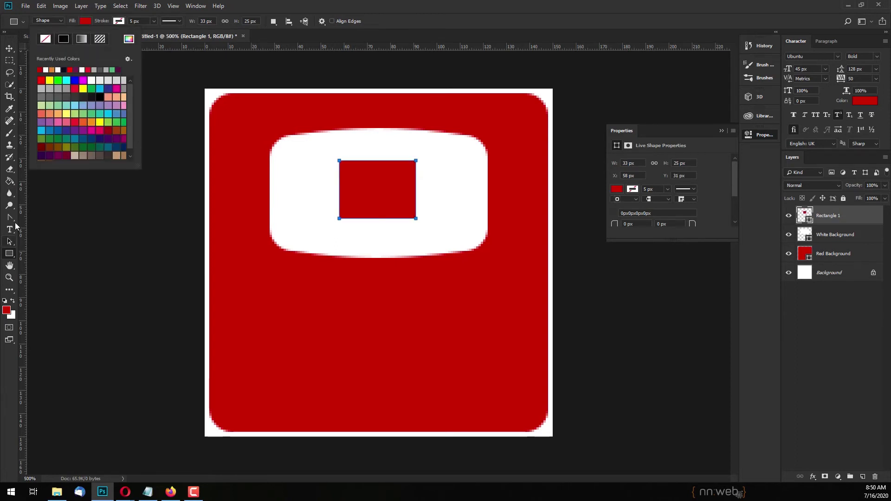
{"action": "left_click", "coordinate": [10, 218]}
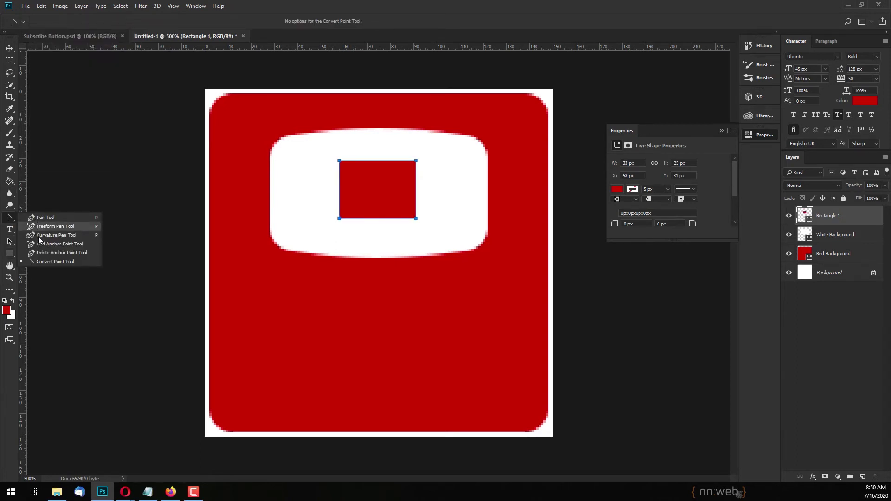
{"action": "left_click", "coordinate": [47, 253]}
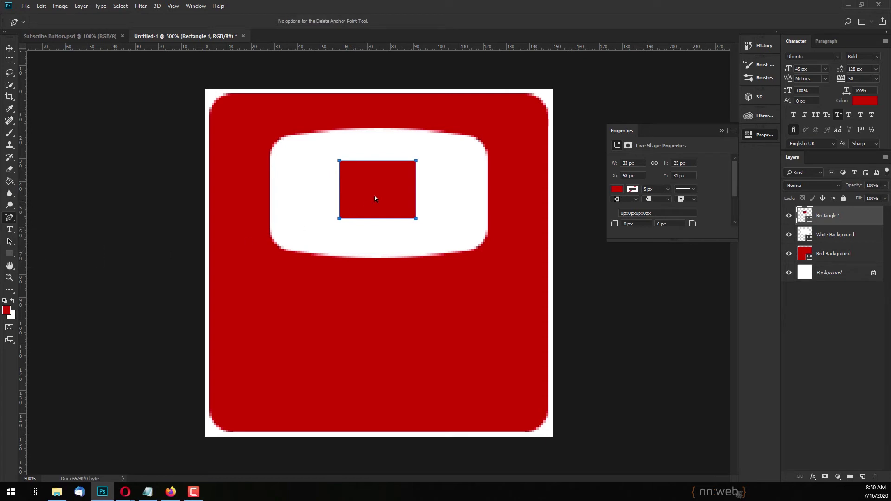
{"action": "left_click", "coordinate": [340, 161]}
{"action": "left_click", "coordinate": [427, 183]}
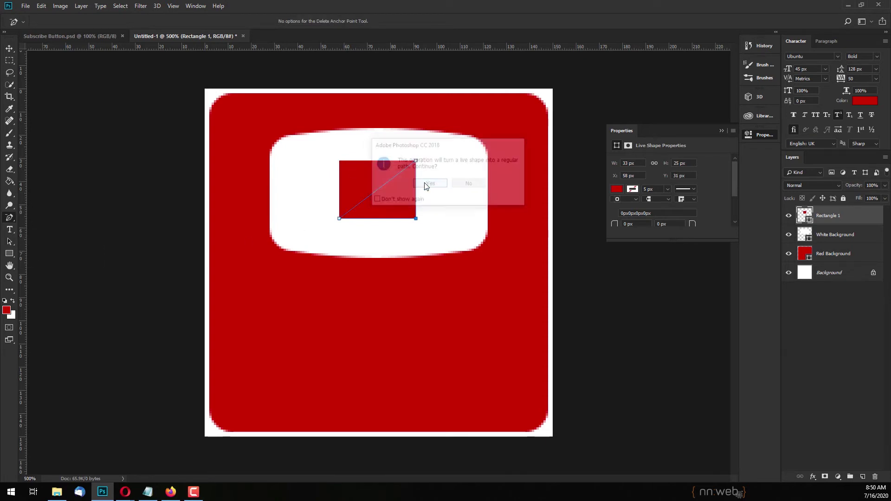
{"action": "left_click", "coordinate": [303, 133]}
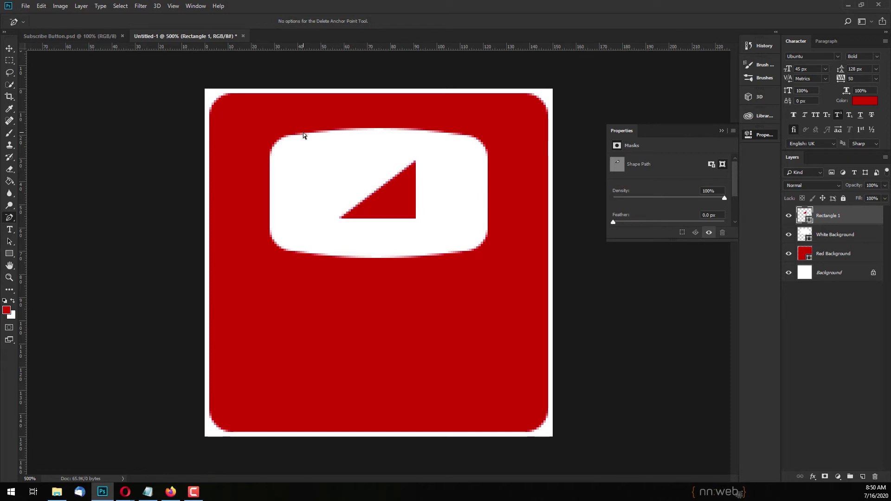
{"action": "left_click", "coordinate": [10, 49]}
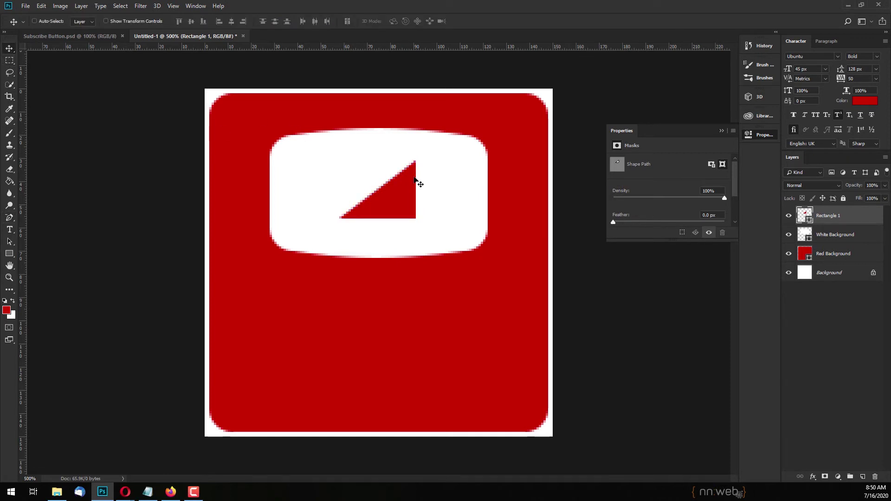
{"action": "key", "text": "t"}
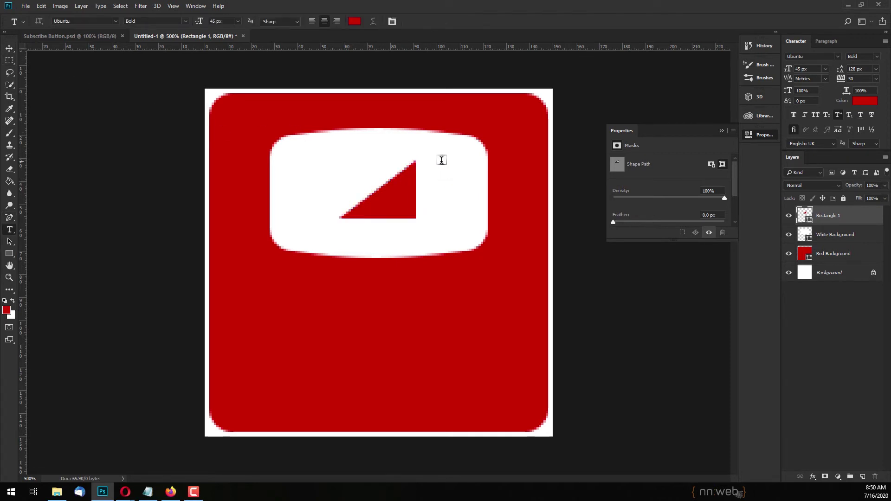
{"action": "left_click", "coordinate": [9, 49]}
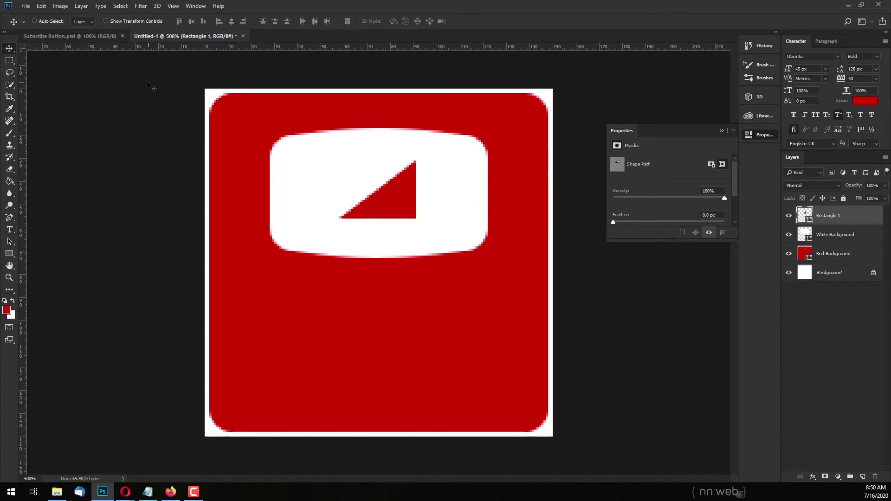
Rotate the red triangle about -55° so it points right like a play symbol
{"action": "key", "text": "ctrl+t"}
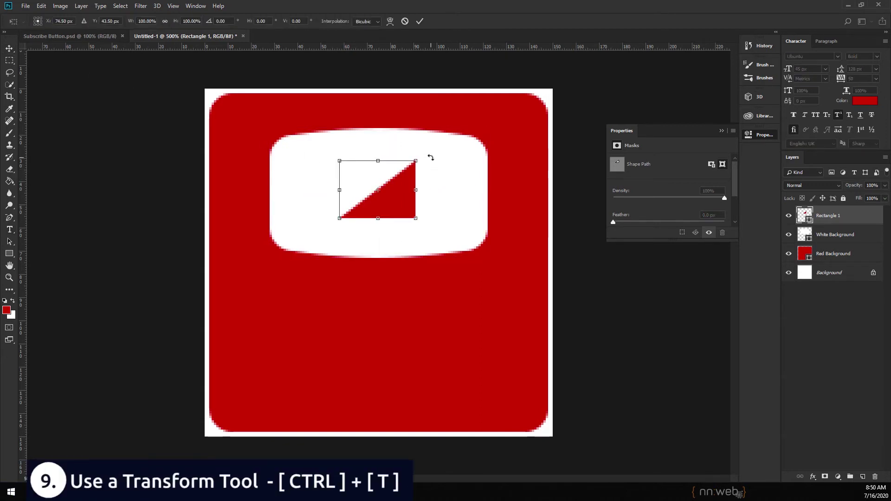
{"action": "left_click_drag", "start_coordinate": [431, 158], "coordinate": [380, 140]}
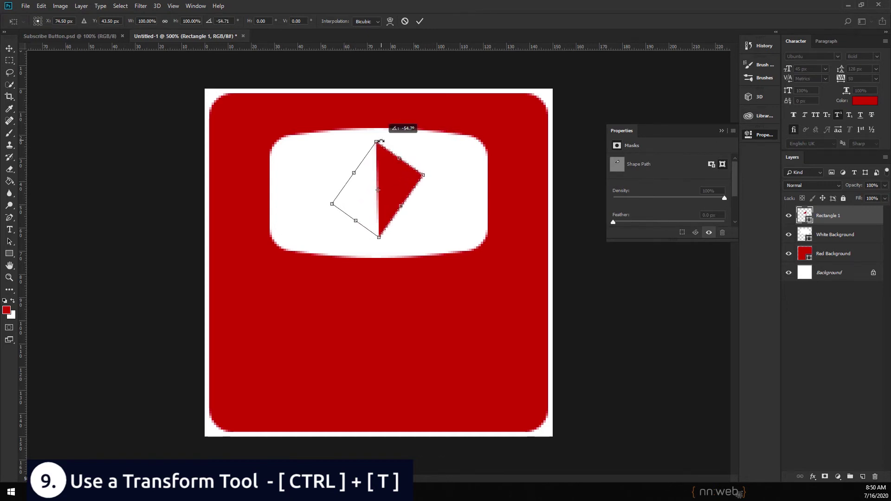
{"action": "left_click", "coordinate": [419, 21]}
{"action": "key", "text": "ctrl+t"}
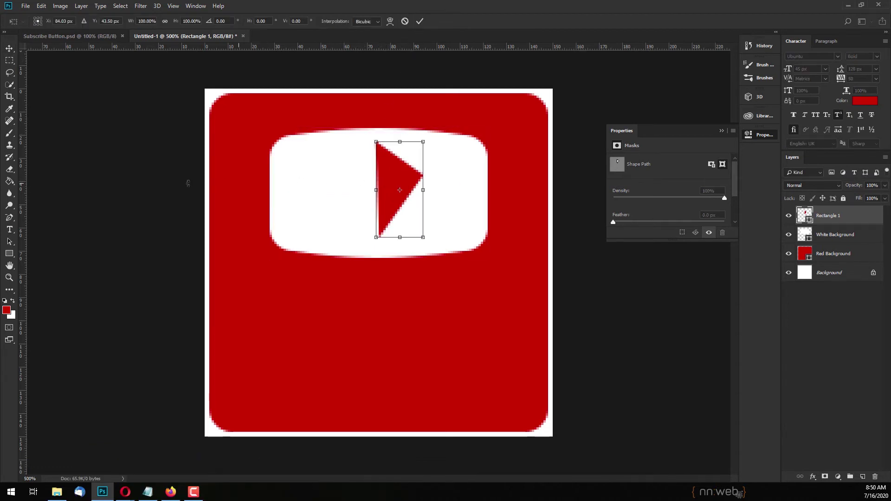
Raise the triangle's bottom corner point with the Convert Point Tool for a compact play shape
{"action": "right_click", "coordinate": [13, 221]}
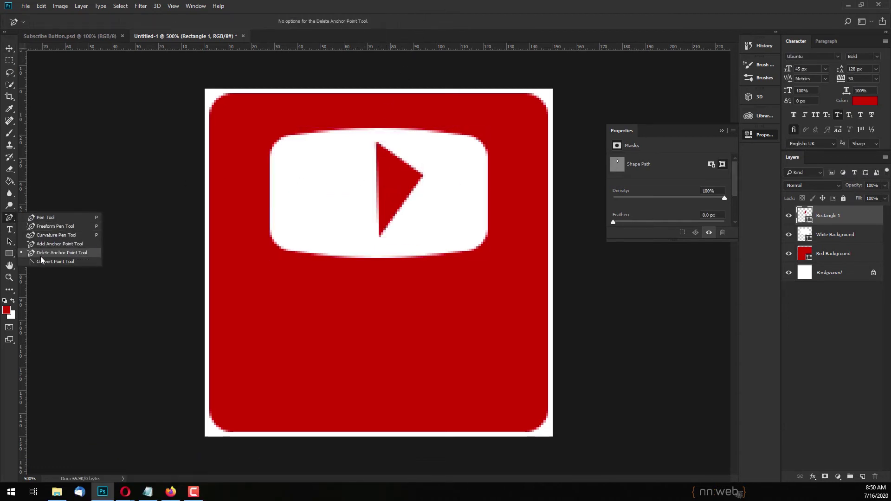
{"action": "left_click", "coordinate": [119, 263]}
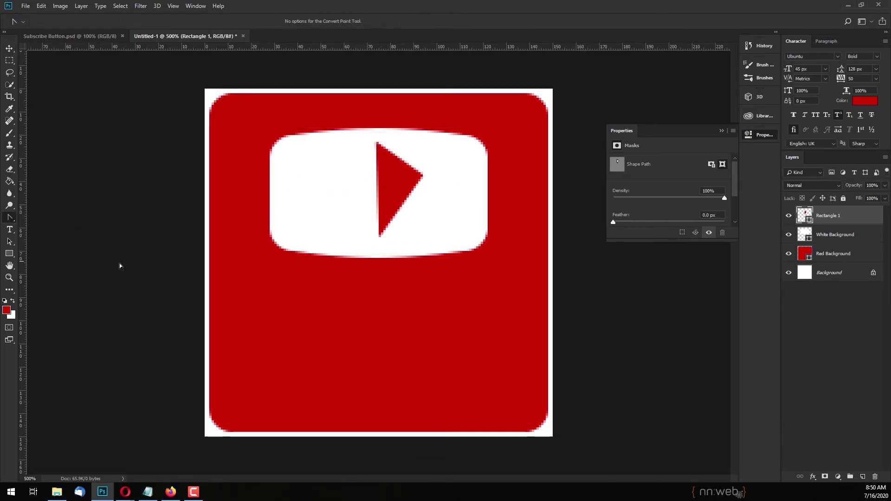
{"action": "left_click", "coordinate": [383, 230]}
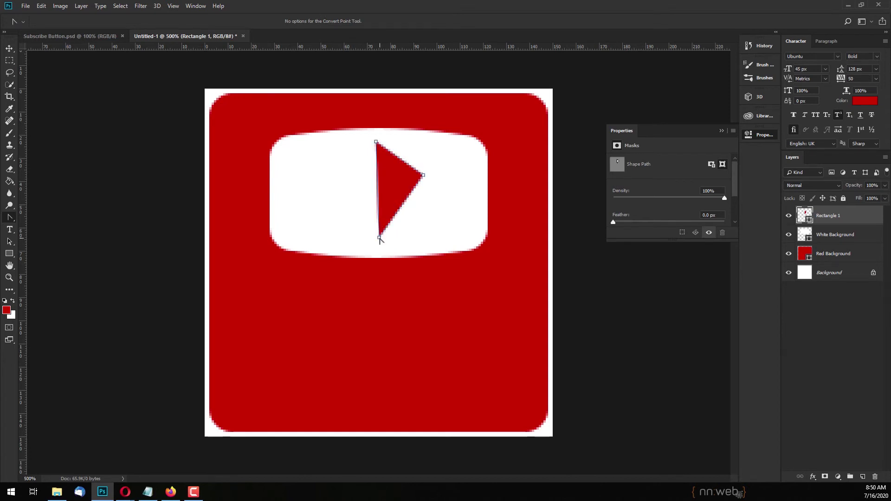
{"action": "left_click_drag", "start_coordinate": [380, 238], "coordinate": [380, 209]}
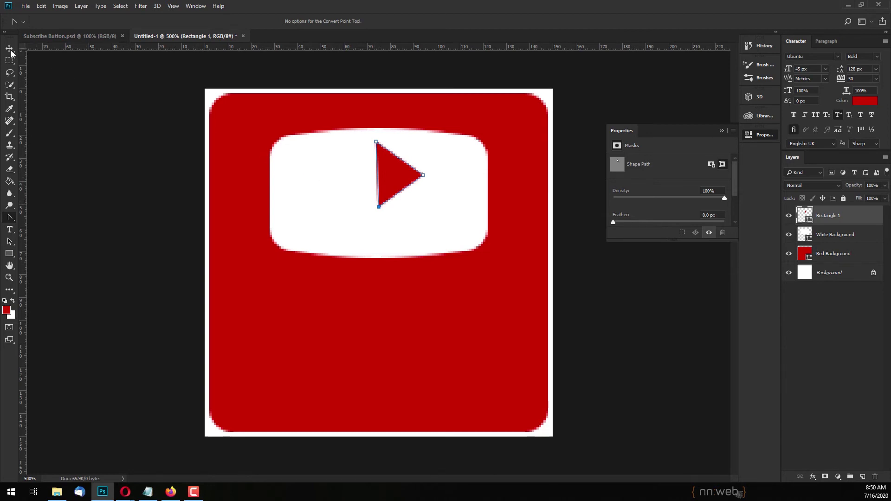
{"action": "key", "text": "v"}
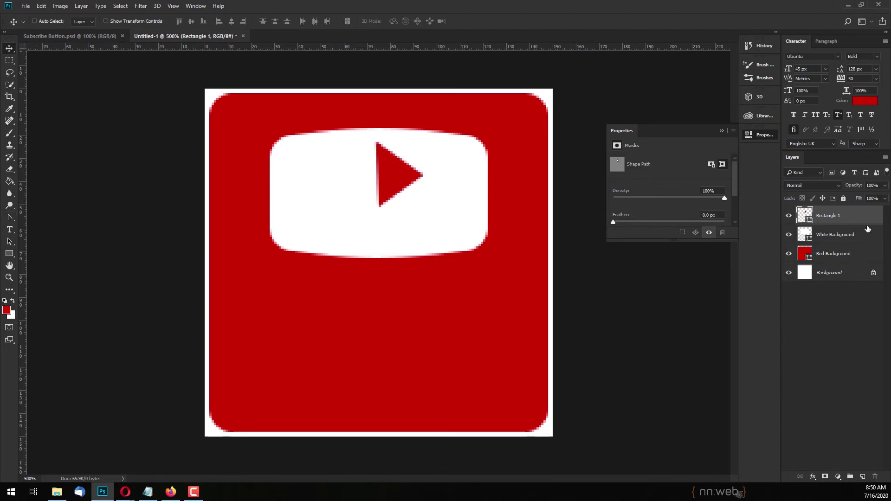
Rename the triangle layer 'Triangle'
{"action": "double_click", "coordinate": [835, 217]}
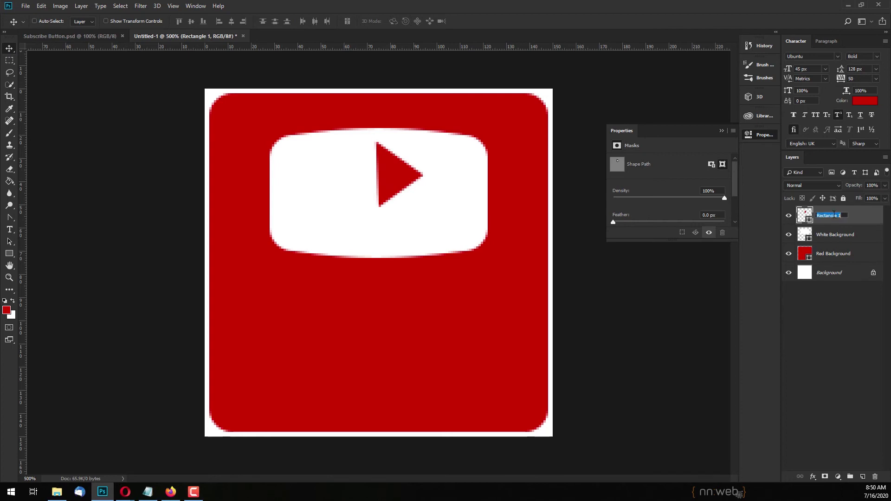
{"action": "type", "text": "Triangle"}
{"action": "key", "text": "Return"}
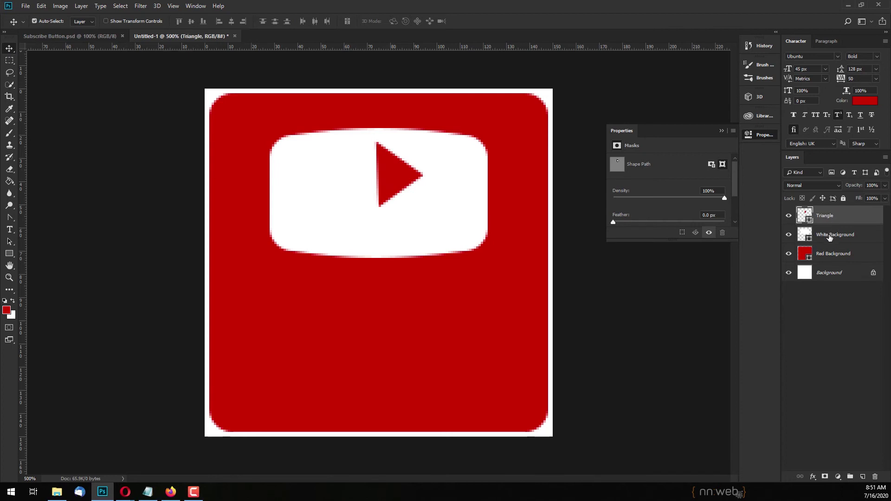
Centre the triangle vertically and horizontally on White Background, then add an empty layer on top
{"action": "left_click", "coordinate": [831, 235], "text": "shift"}
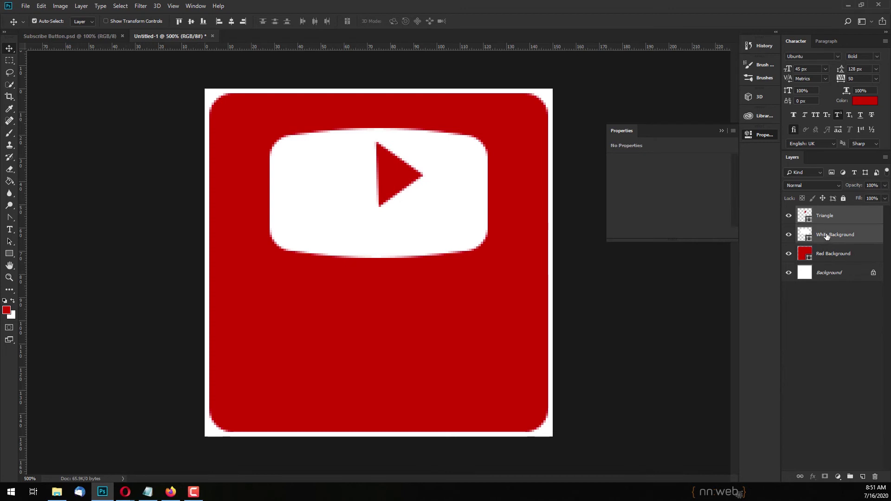
{"action": "left_click", "coordinate": [189, 22]}
{"action": "left_click", "coordinate": [232, 21]}
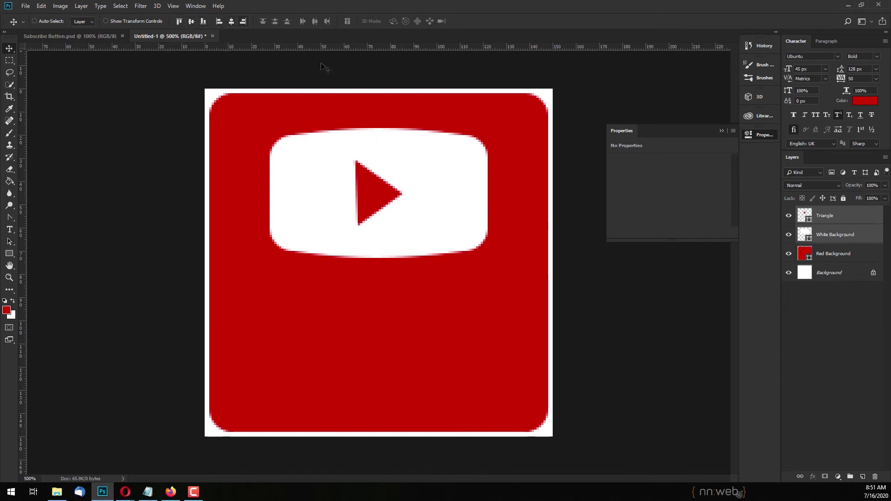
{"action": "left_click", "coordinate": [830, 307]}
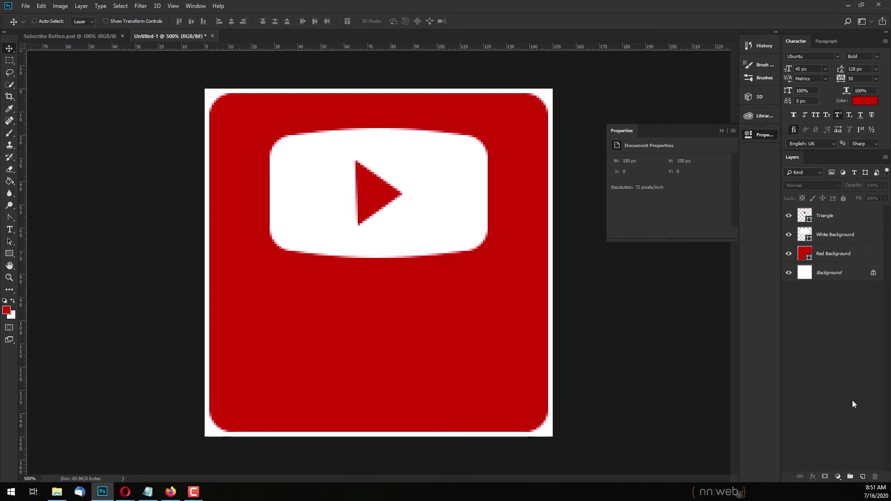
{"action": "left_click", "coordinate": [863, 477]}
{"action": "key", "text": "t"}
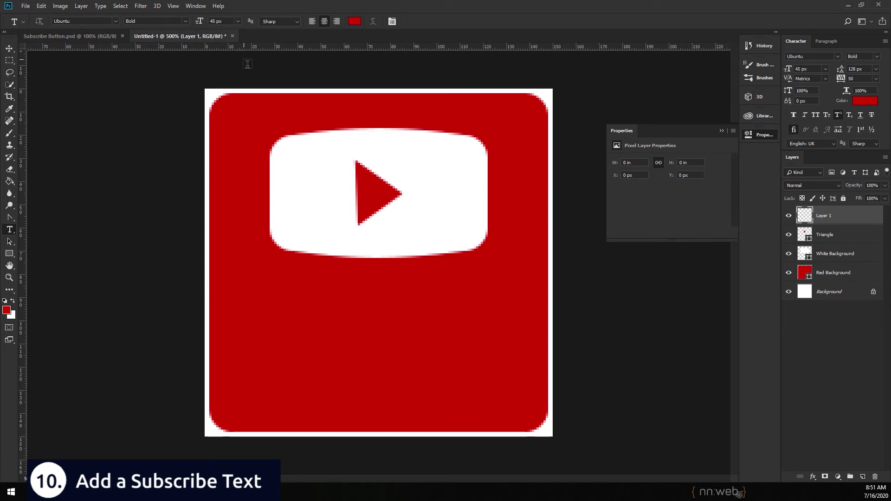
Type 'Subscribe' below the play shape, colour it white and commit
{"action": "left_click", "coordinate": [370, 345]}
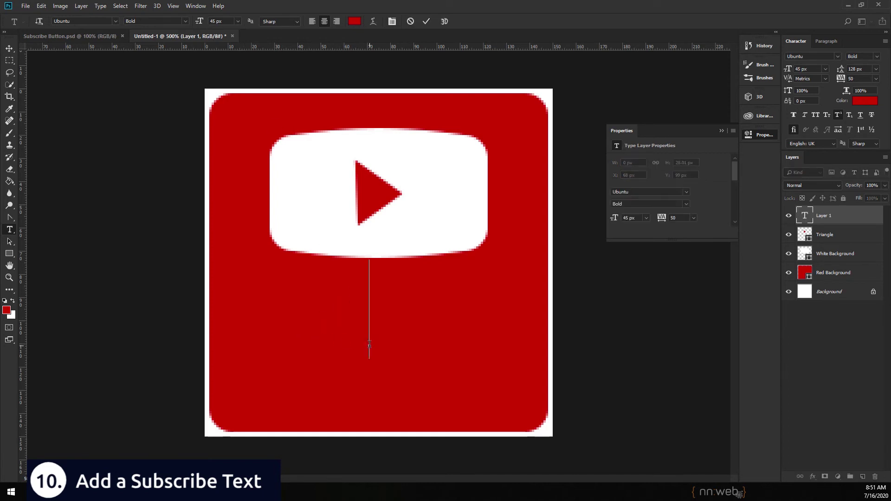
{"action": "type", "text": "Sub"}
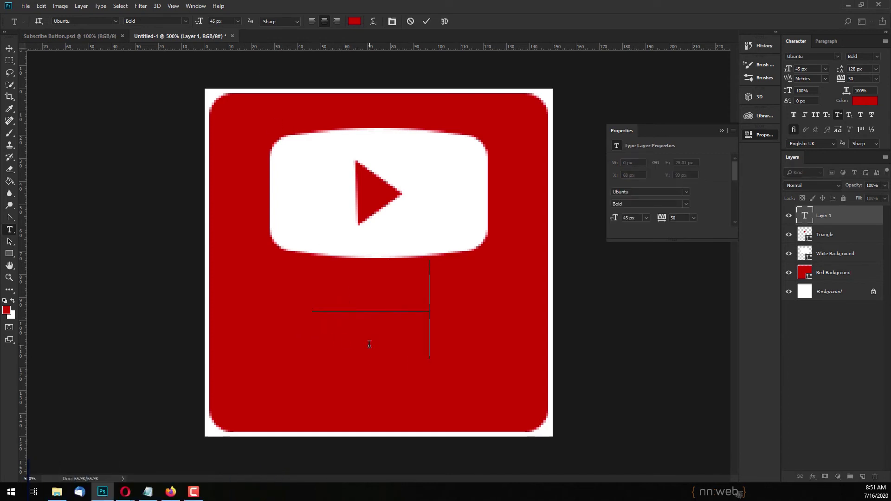
{"action": "type", "text": "scribe"}
{"action": "key", "text": "ctrl+a"}
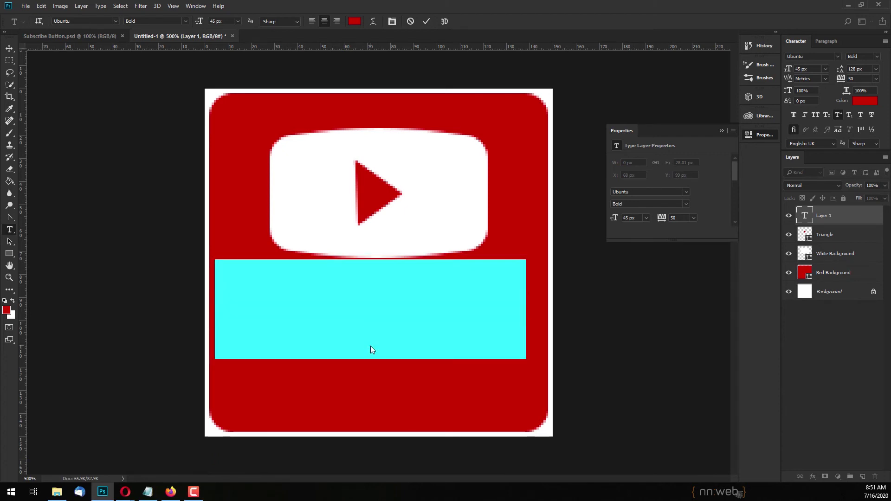
{"action": "left_click", "coordinate": [355, 21]}
{"action": "left_click_drag", "start_coordinate": [104, 135], "coordinate": [49, 113]}
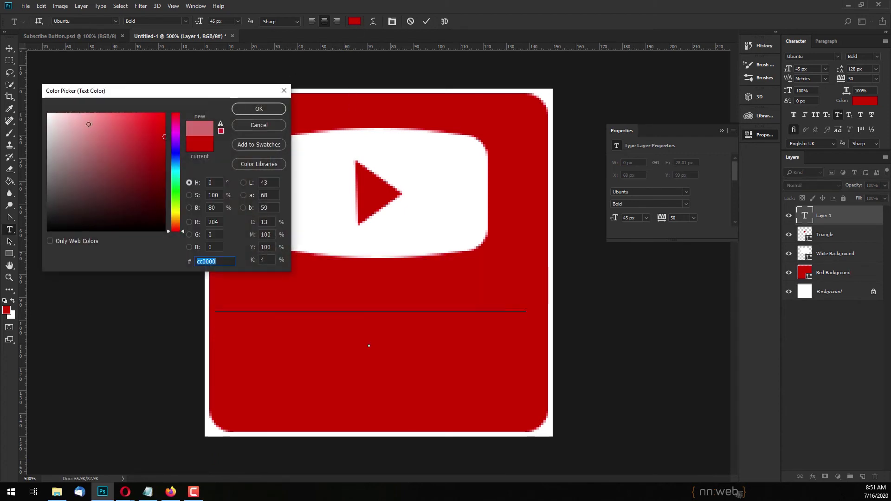
{"action": "left_click", "coordinate": [272, 110]}
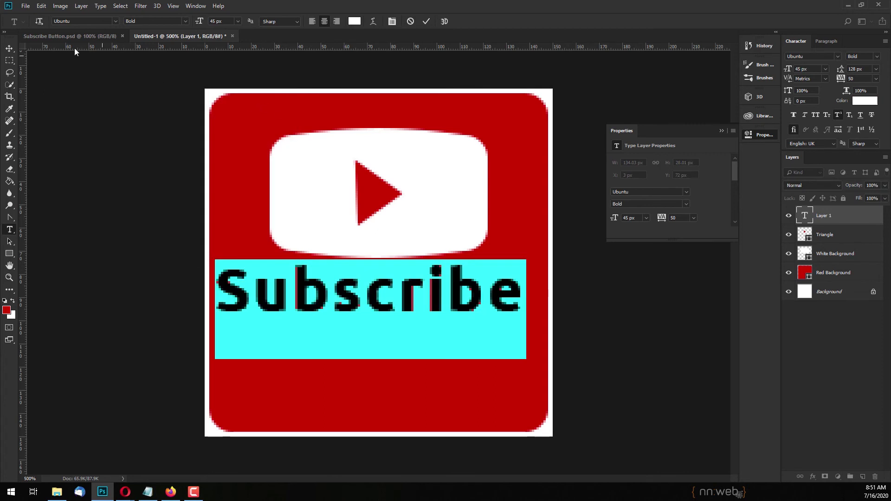
{"action": "left_click", "coordinate": [9, 50]}
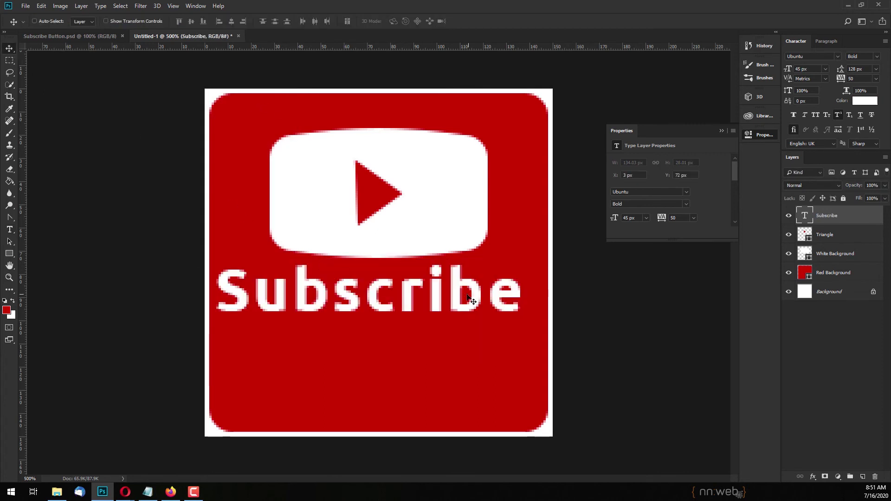
Place the Subscribe text along the button's bottom and hide the Background layer
{"action": "mouse_move", "coordinate": [409, 306]}
{"action": "left_mouse_down"}
{"action": "mouse_move", "coordinate": [421, 421]}
{"action": "mouse_move", "coordinate": [420, 410]}
{"action": "left_mouse_up"}
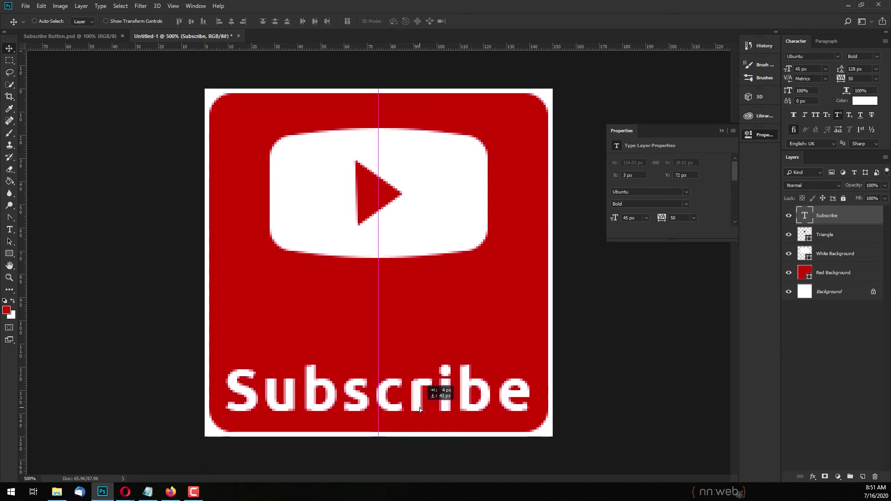
{"action": "left_click_drag", "start_coordinate": [419, 411], "coordinate": [420, 408]}
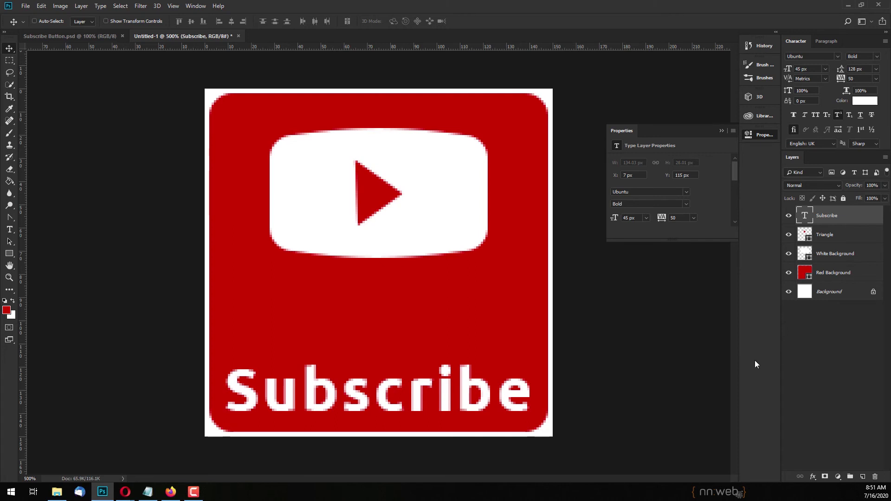
{"action": "left_click", "coordinate": [789, 292]}
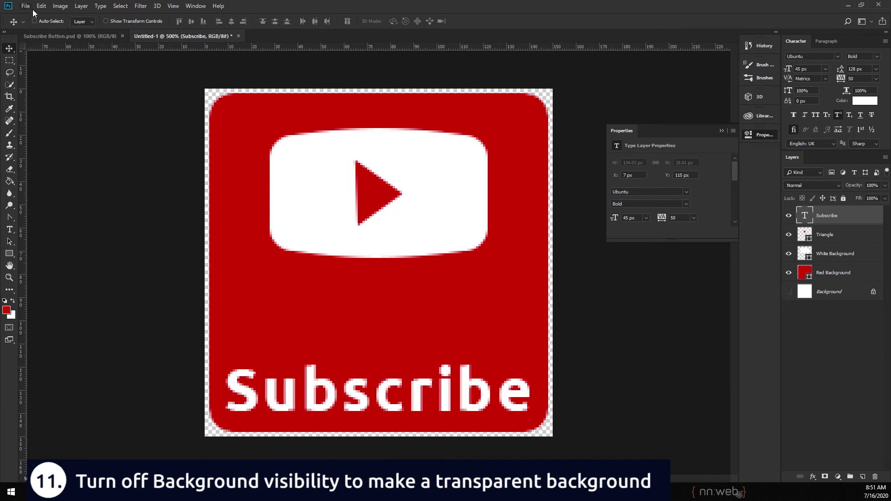
Show the button at 100% actual size with the Zoom tool preset
{"action": "left_click", "coordinate": [9, 278]}
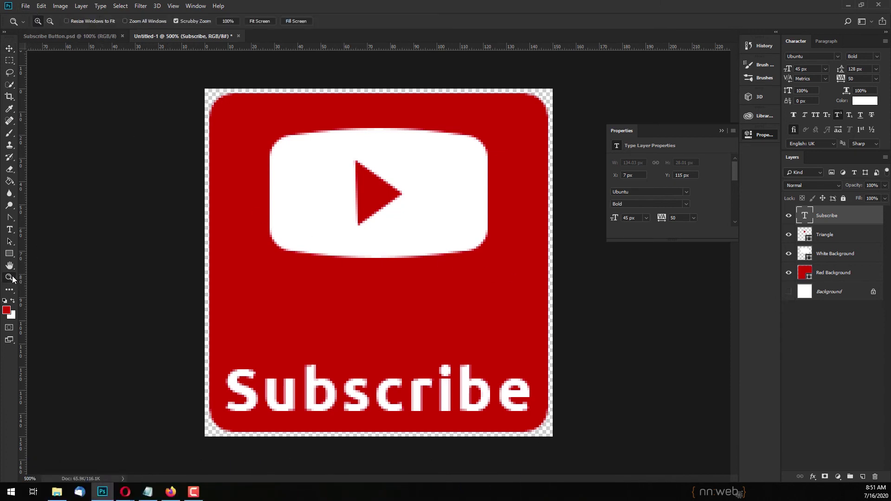
{"action": "right_click", "coordinate": [340, 297]}
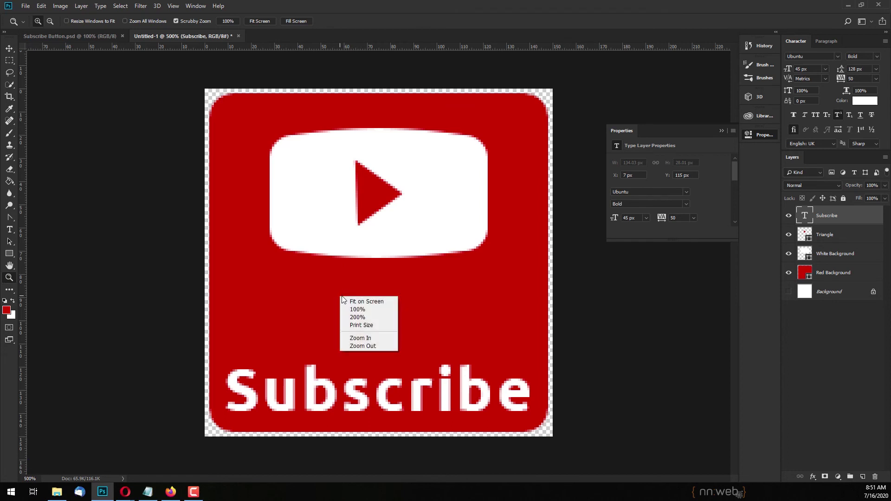
{"action": "left_click", "coordinate": [374, 310]}
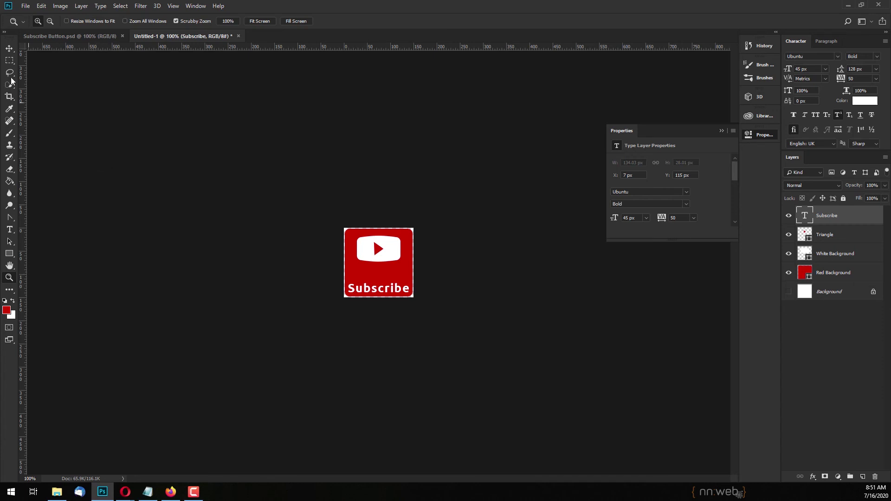
{"action": "left_click", "coordinate": [28, 7]}
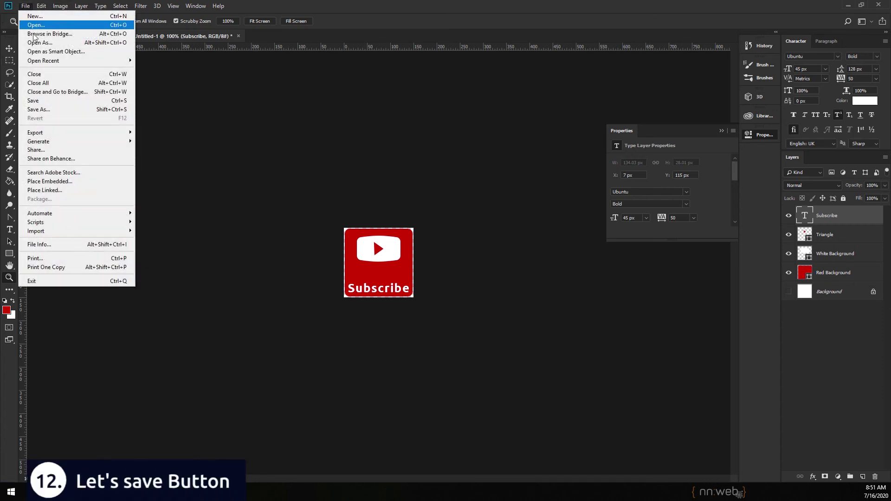
Save a PNG copy named 'Subscribe Button Tutorial.png' and accept its options
{"action": "left_click", "coordinate": [71, 110]}
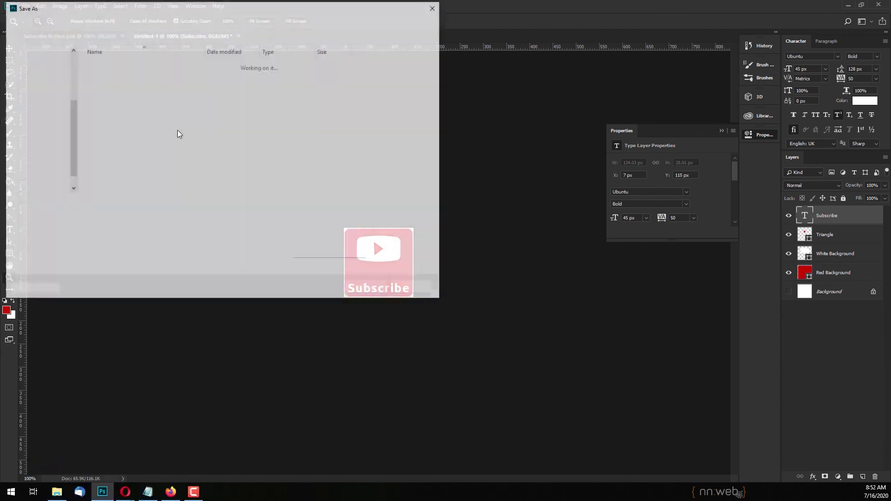
{"action": "left_click", "coordinate": [120, 215]}
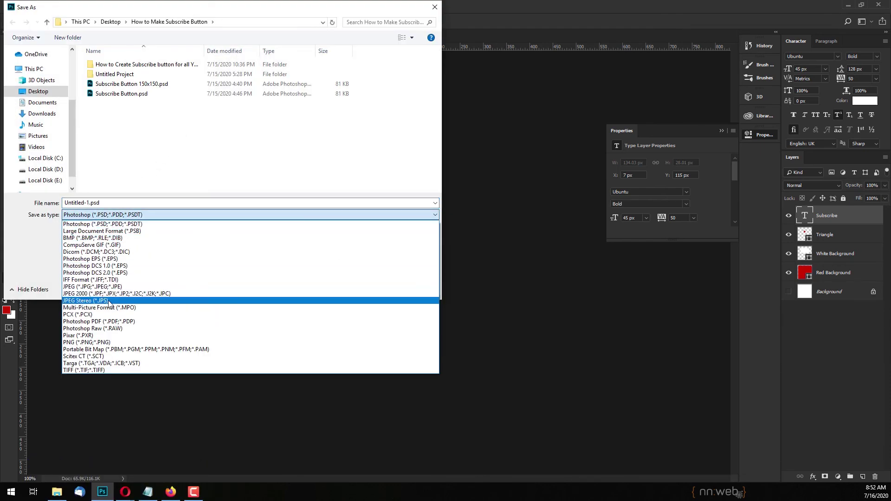
{"action": "left_click", "coordinate": [105, 343]}
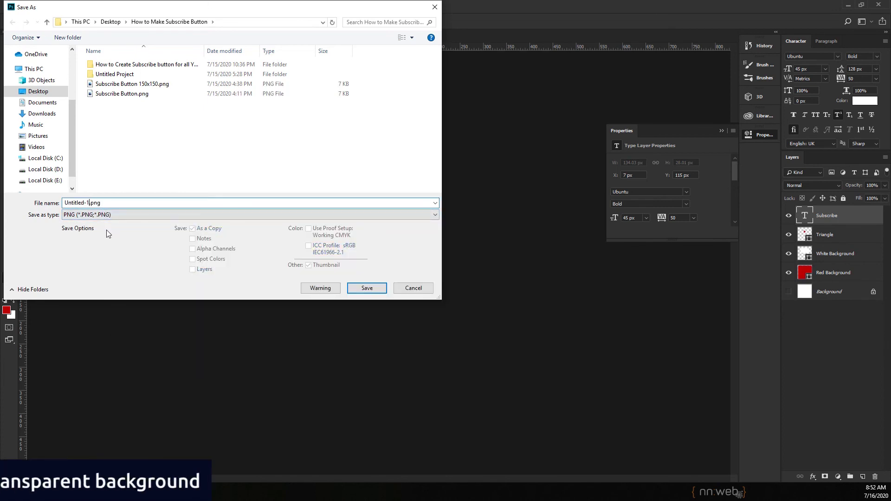
{"action": "left_click", "coordinate": [126, 94]}
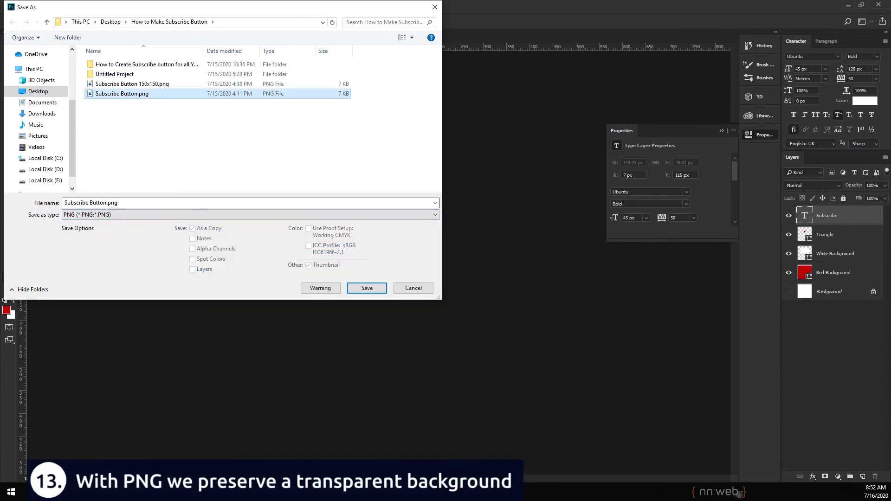
{"action": "left_click", "coordinate": [107, 204]}
{"action": "left_click", "coordinate": [107, 203]}
{"action": "type", "text": "Tutorial"}
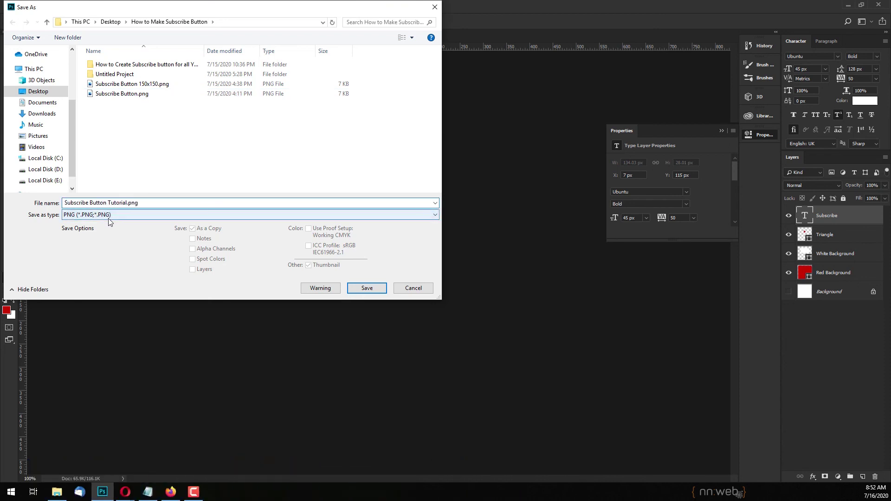
{"action": "key", "text": "Return"}
{"action": "key", "text": "Return"}
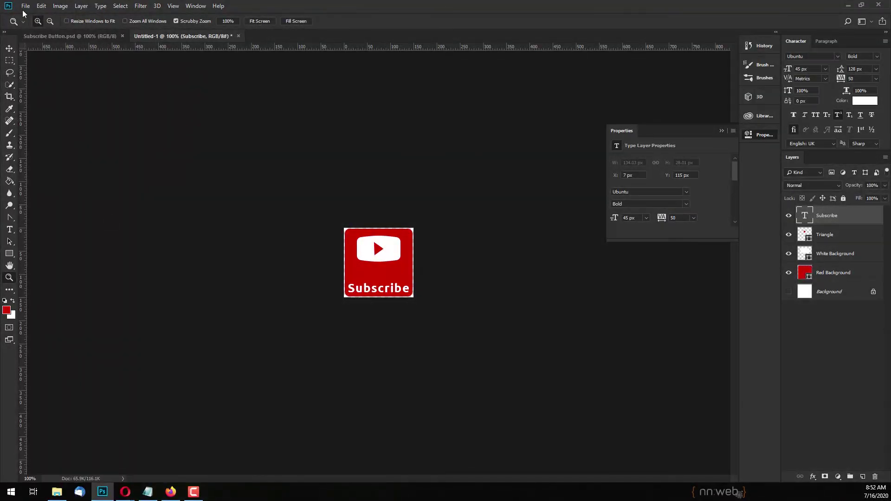
Save a layered Photoshop copy named 'Subscribe Button Red Tutorial.psd'
{"action": "left_click", "coordinate": [25, 7]}
{"action": "left_click", "coordinate": [70, 106]}
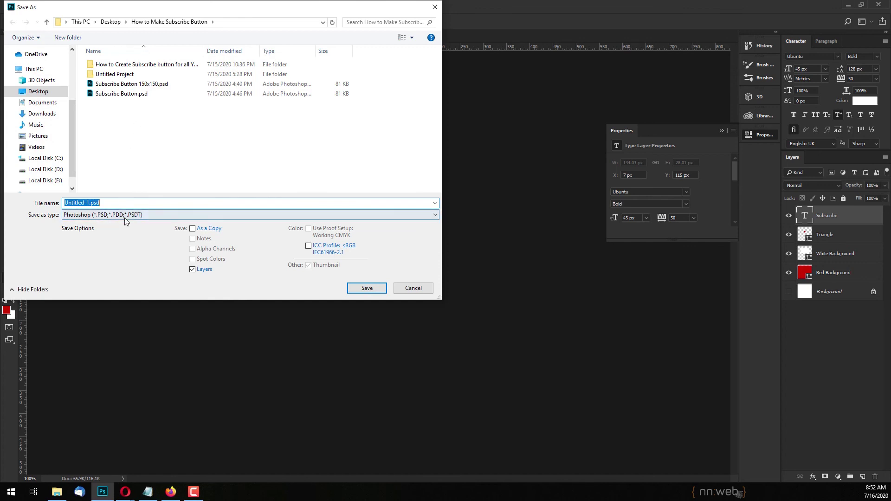
{"action": "left_click", "coordinate": [122, 94]}
{"action": "left_click", "coordinate": [108, 203]}
{"action": "type", "text": "Subscribe Button Tutoria"}
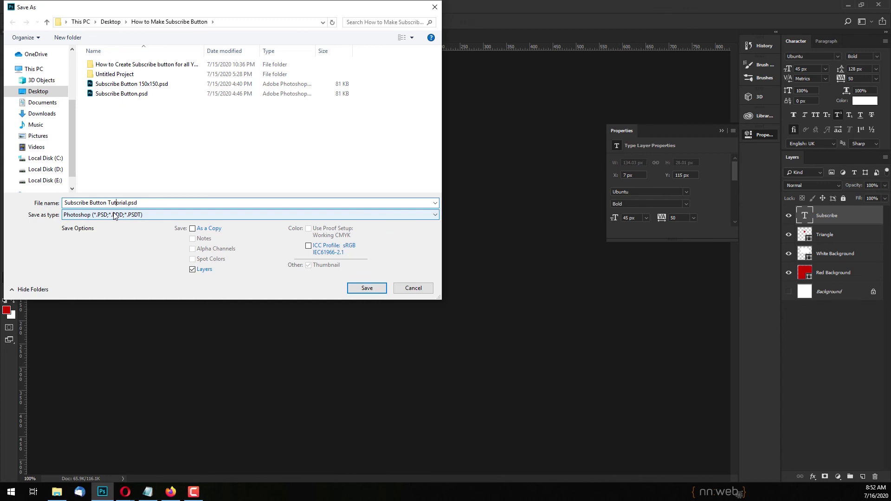
{"action": "type", "text": "Red"}
{"action": "left_click", "coordinate": [366, 288]}
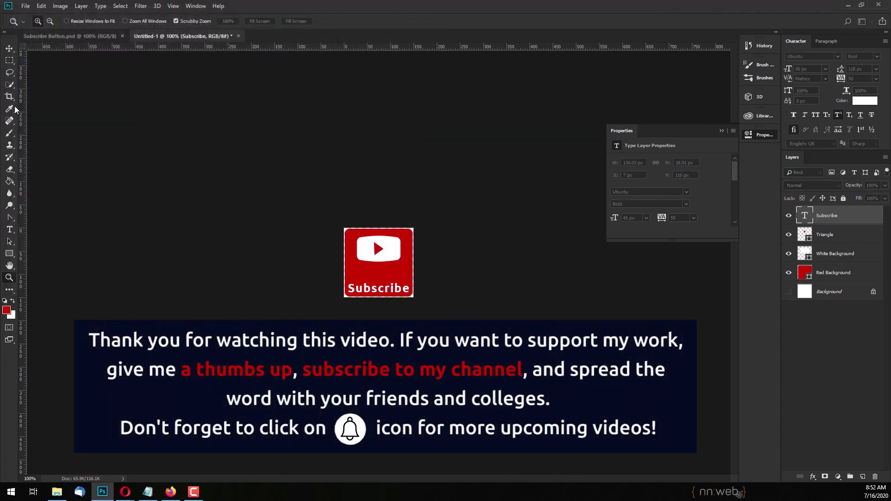
Accept the Photoshop Format Options to complete the PSD save
{"action": "left_click", "coordinate": [426, 113]}
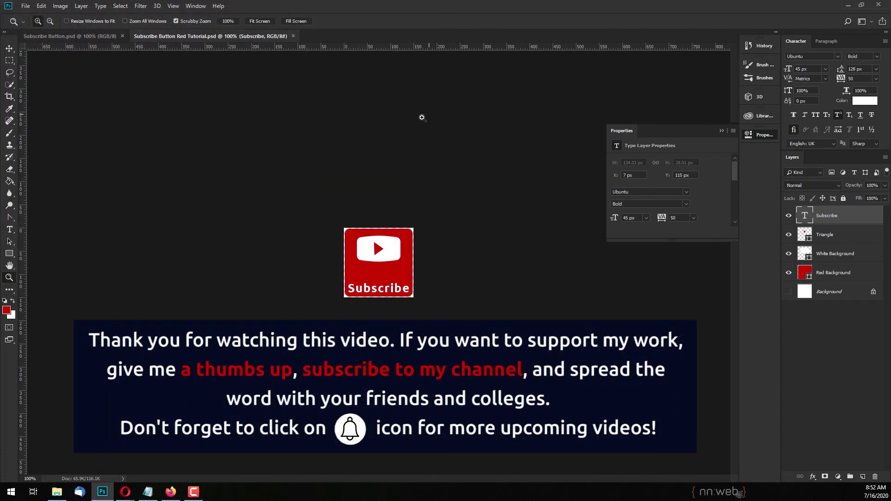